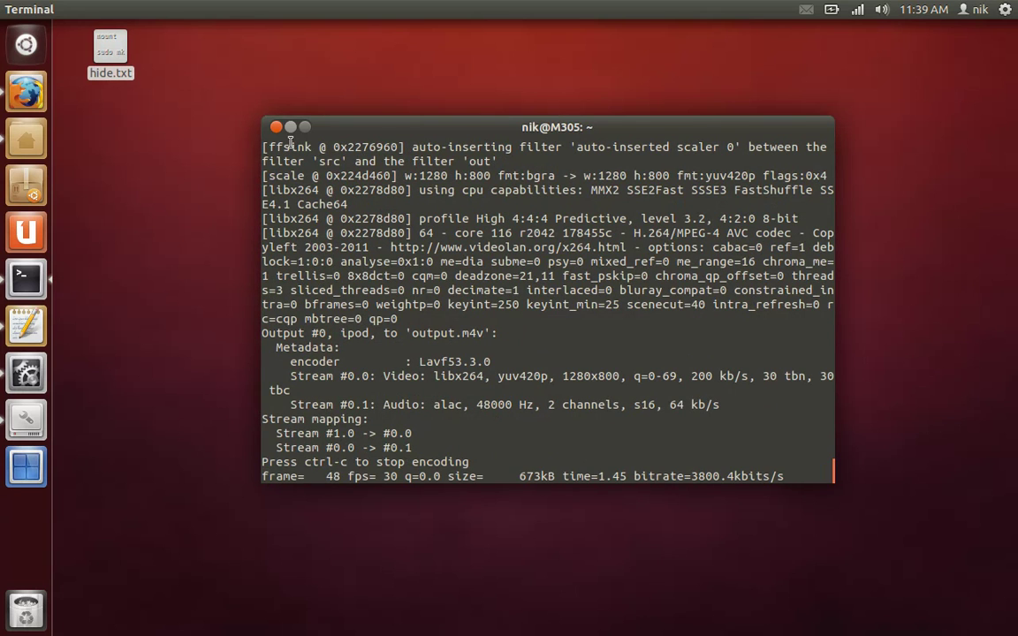
# Step: Mount the 48 GB Windows filesystem from the Home Folder sidebar, then close the file manager
pyautogui.press('ctrl+super+d')
pyautogui.click(25, 137)
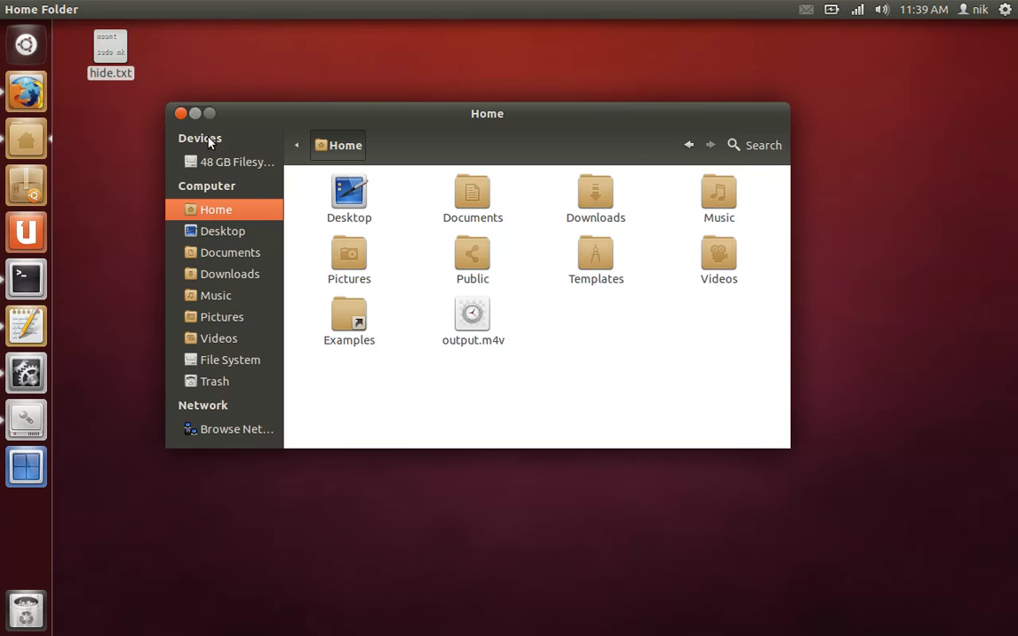
pyautogui.click(225, 162)
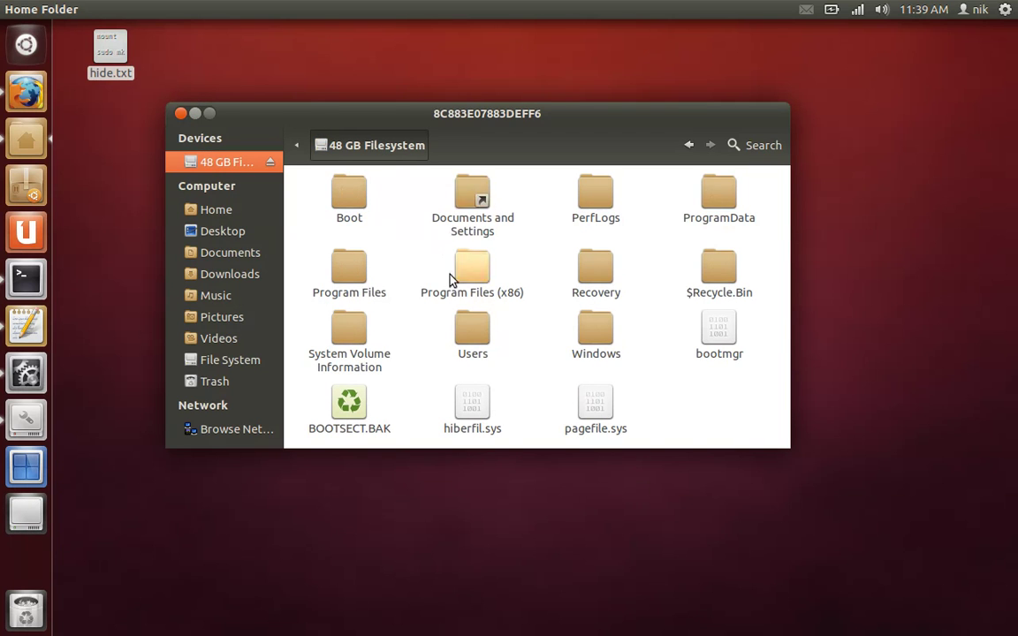
pyautogui.click(193, 114)
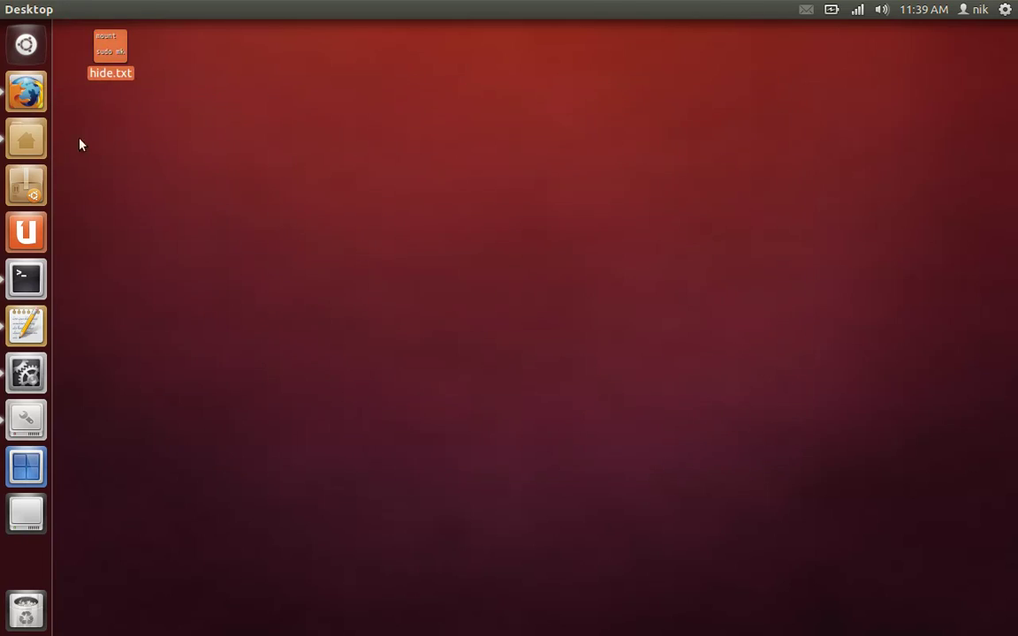
# Step: Read the fstab steps in the 'Mint 12: Hide unwanted devices in Nautilus' blog post
pyautogui.click(35, 99)
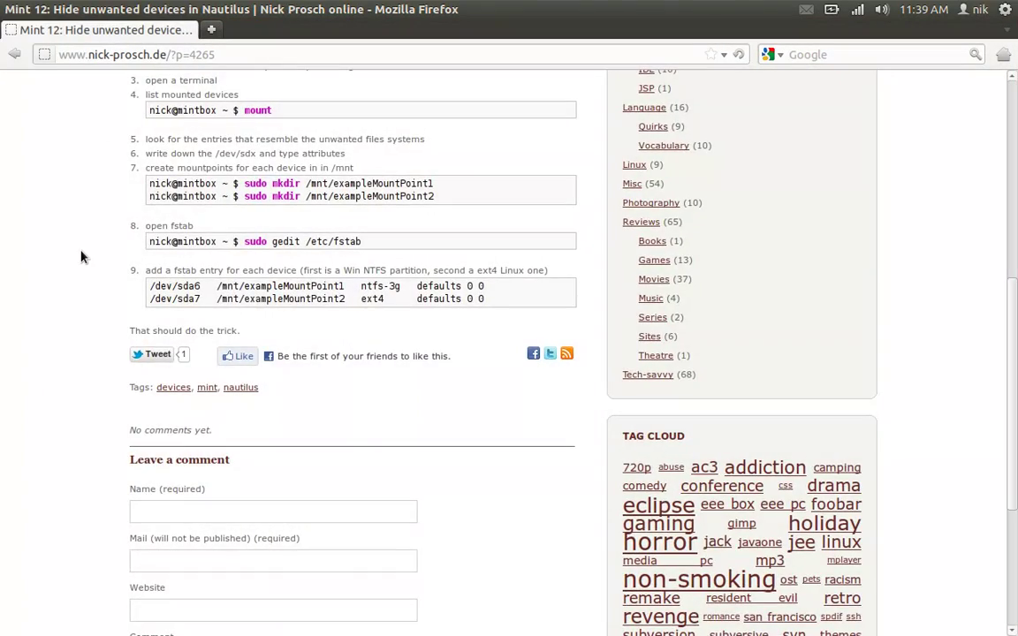
pyautogui.scroll(-5, 80, 256)
pyautogui.scroll(10, 80, 256)
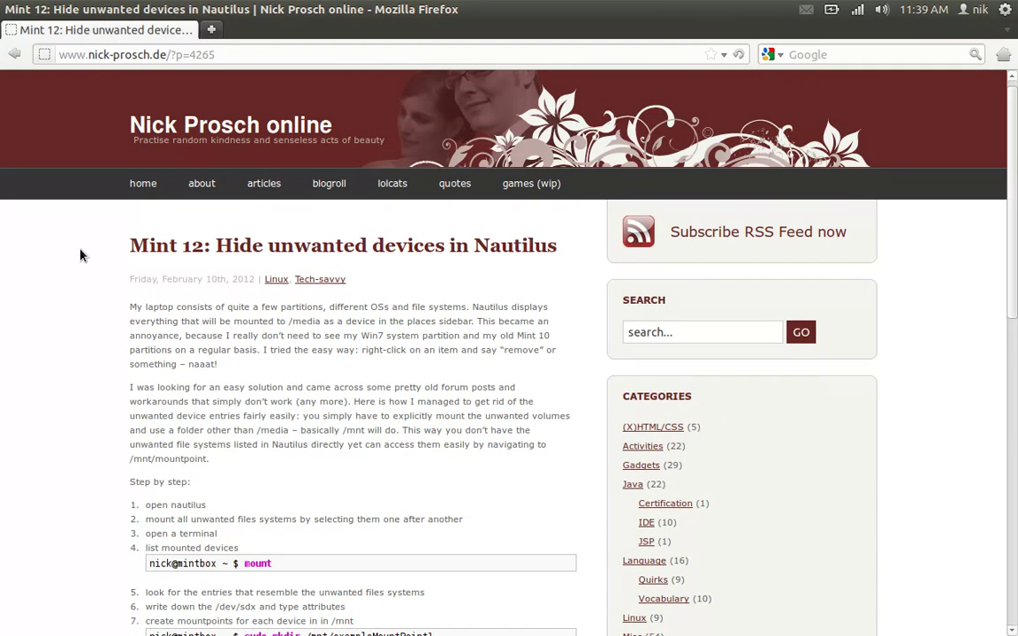
pyautogui.scroll(-5, 81, 255)
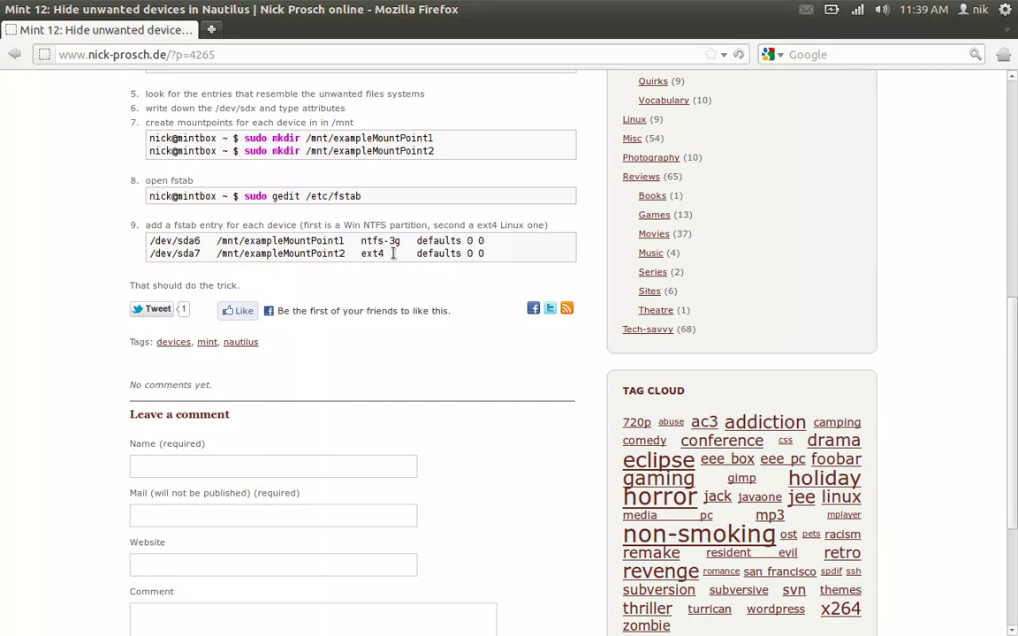
# Step: Minimize Firefox and dismiss the file manager window on the 48 GB filesystem
pyautogui.click(33, 10)
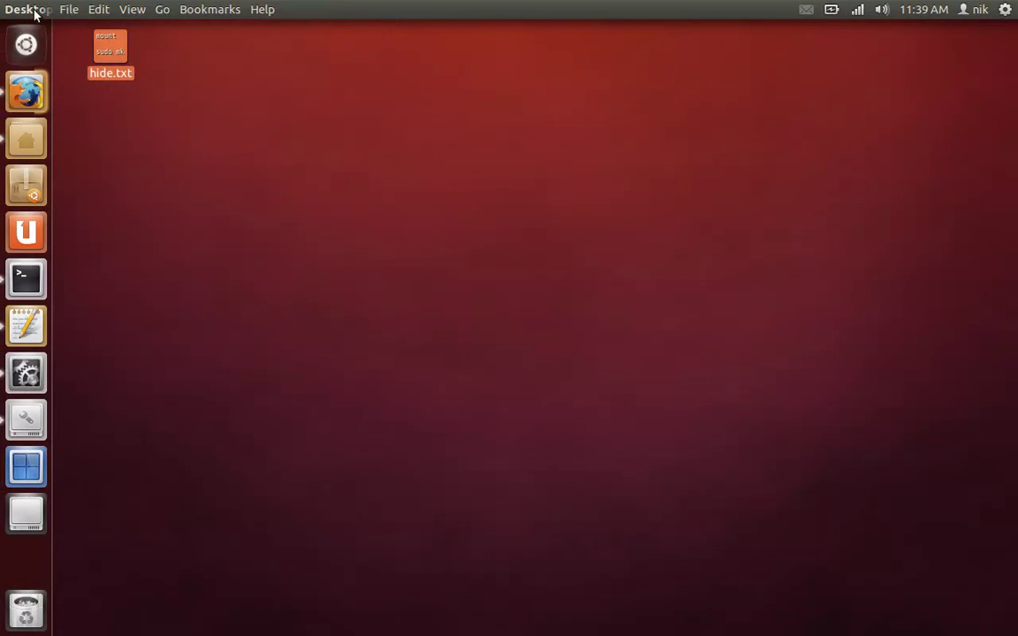
pyautogui.click(26, 139)
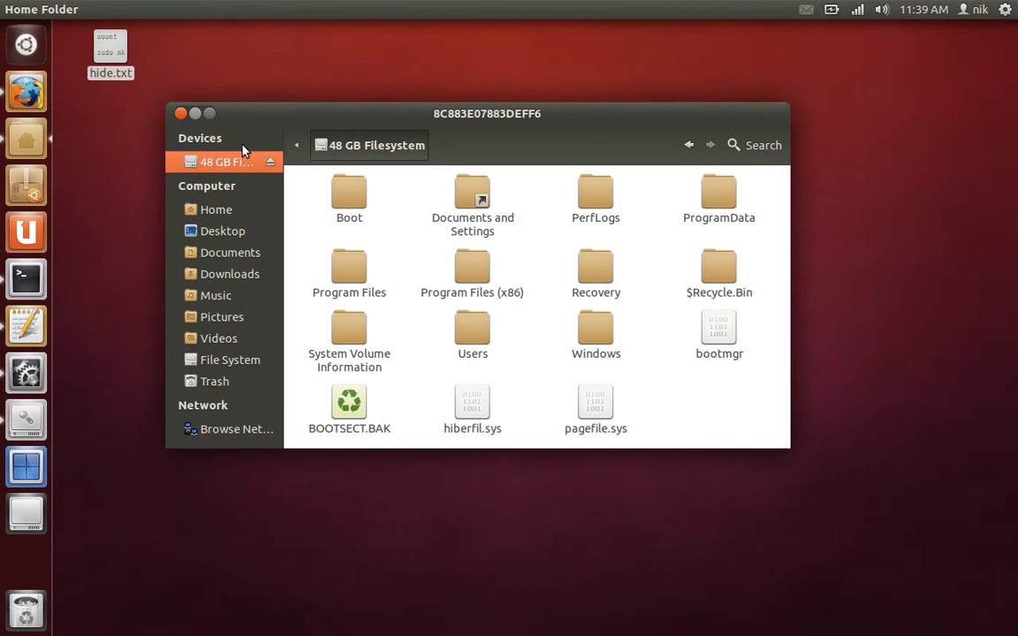
pyautogui.click(181, 113)
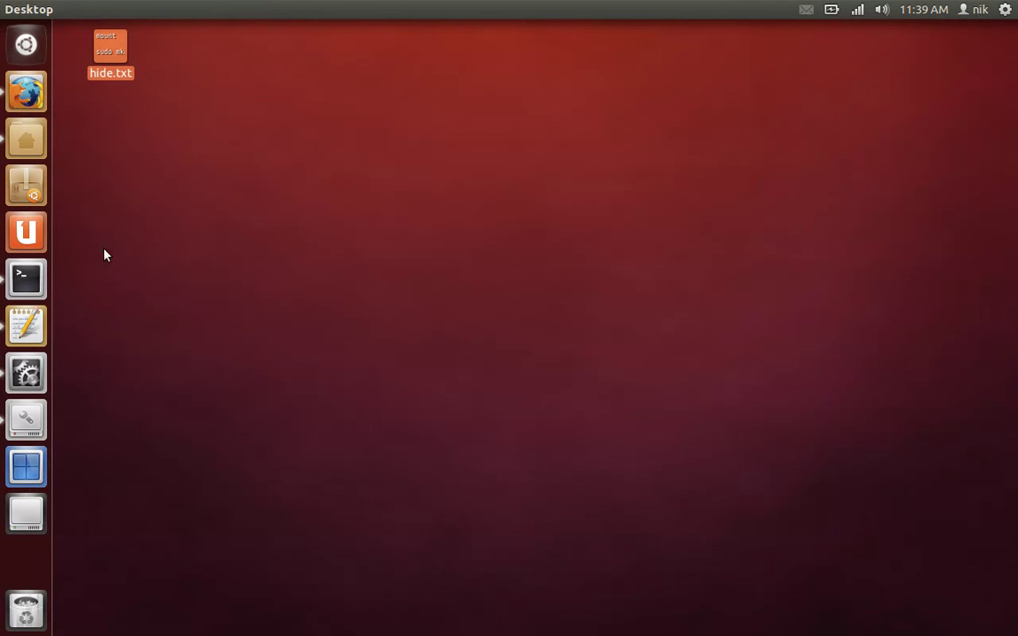
# Step: Run mount in a new terminal and highlight /dev/sda1 in the output
pyautogui.click(21, 281)
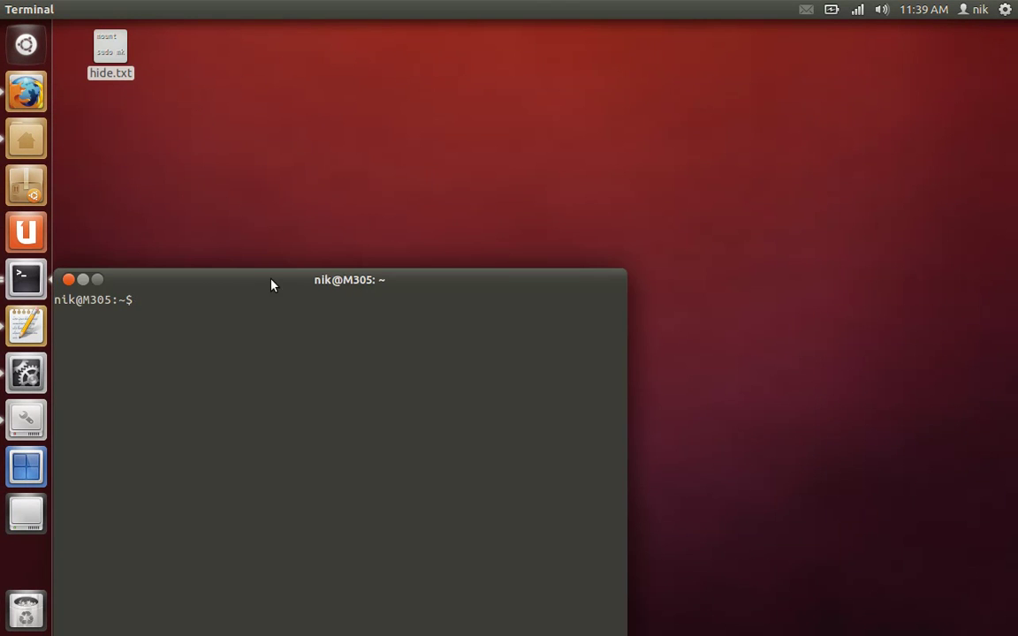
pyautogui.moveTo(273, 282); pyautogui.dragTo(448, 137)
pyautogui.write('mount')
pyautogui.press('Return')
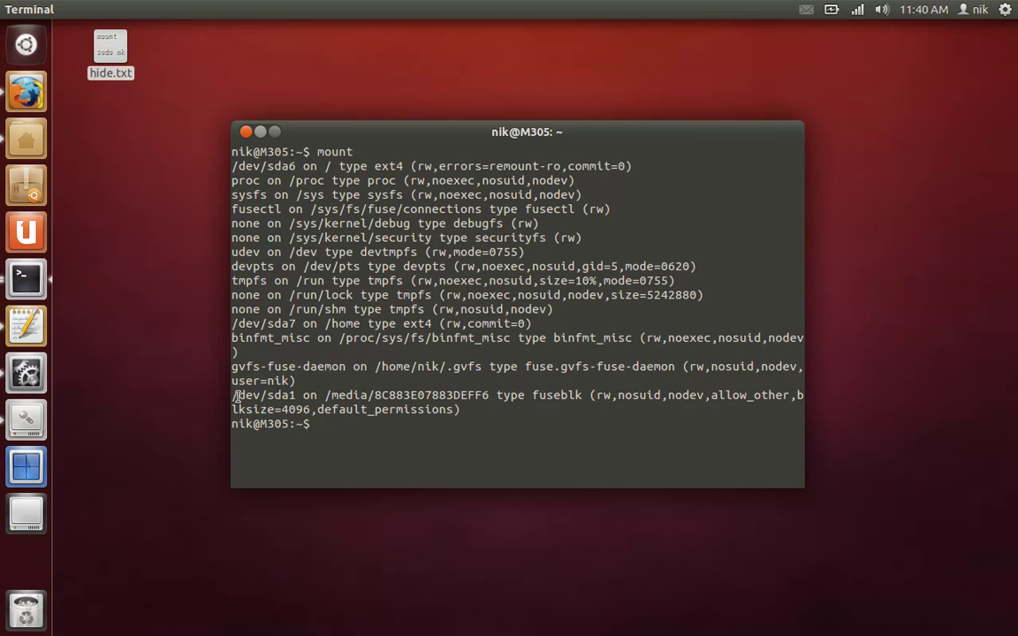
pyautogui.moveTo(232, 395); pyautogui.dragTo(298, 395)
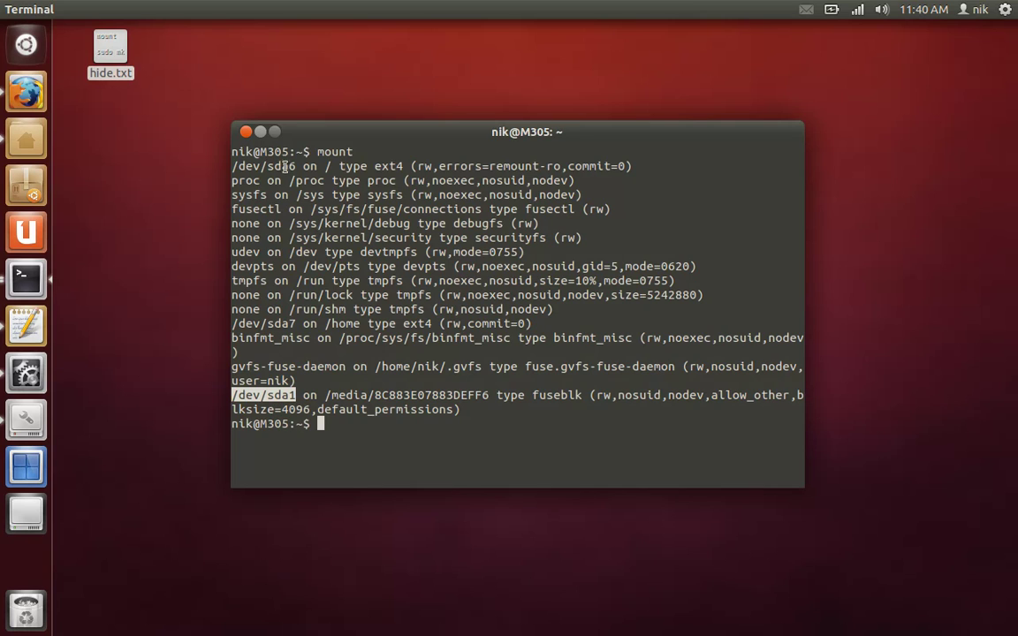
# Step: Confirm in Disk Utility that the 48 GB NTFS volume is /dev/sda1 at /media/8C883E07883DEFF6
pyautogui.click(261, 133)
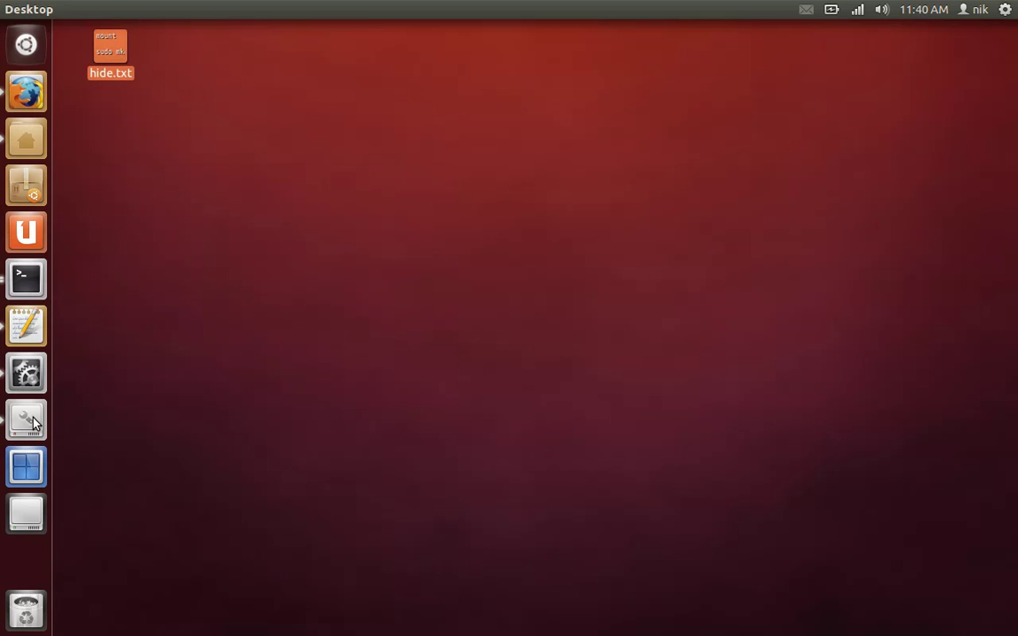
pyautogui.click(29, 420)
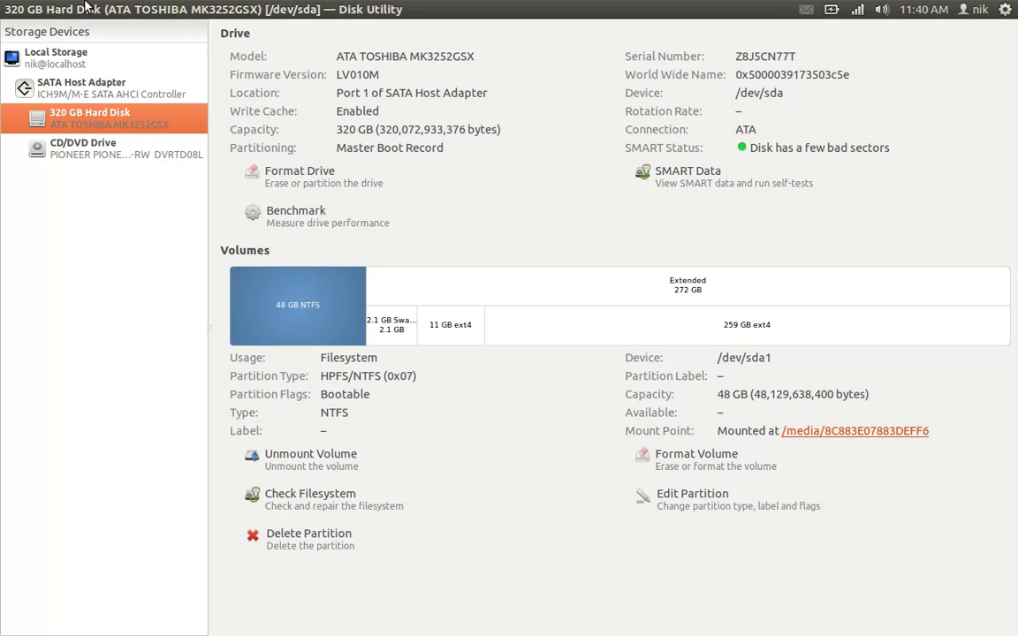
pyautogui.click(28, 10)
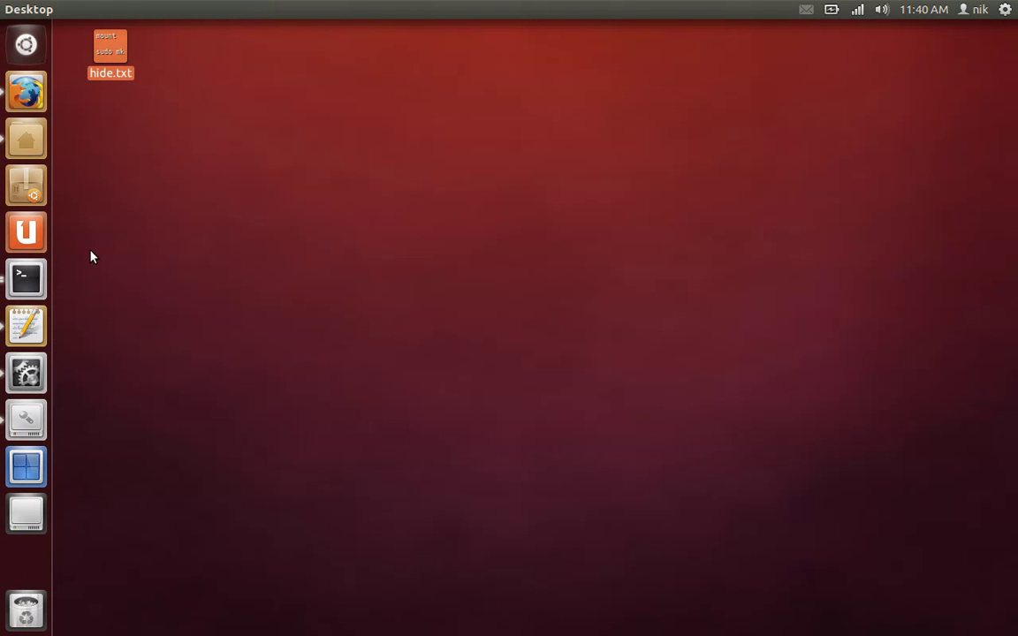
# Step: Bring up hide.txt in gedit and touch up the mkdir path, leaving it as /mnt/sda1
pyautogui.click(26, 325)
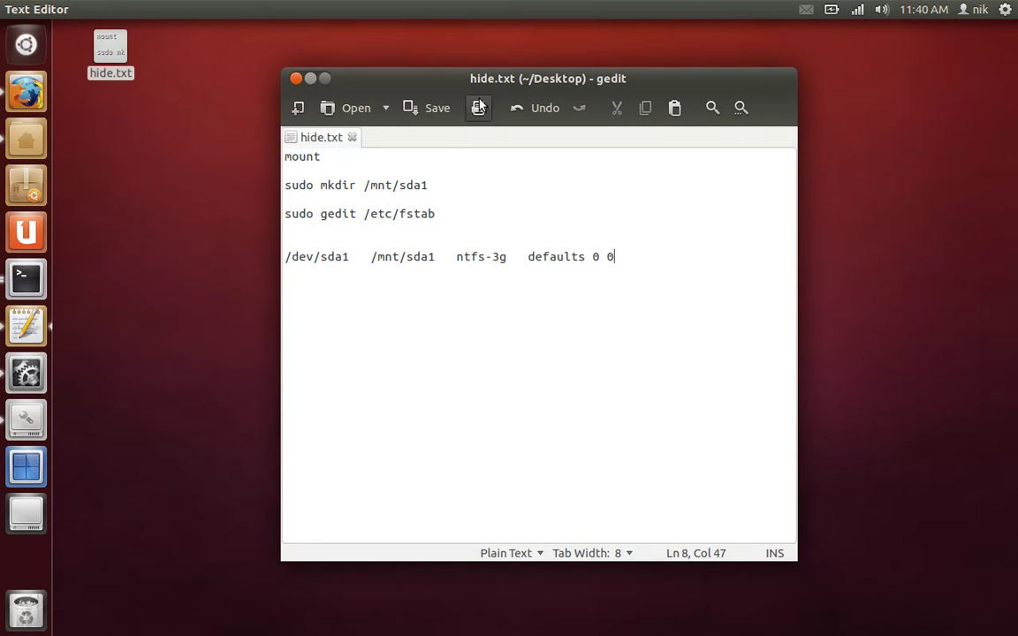
pyautogui.moveTo(445, 76); pyautogui.dragTo(389, 117)
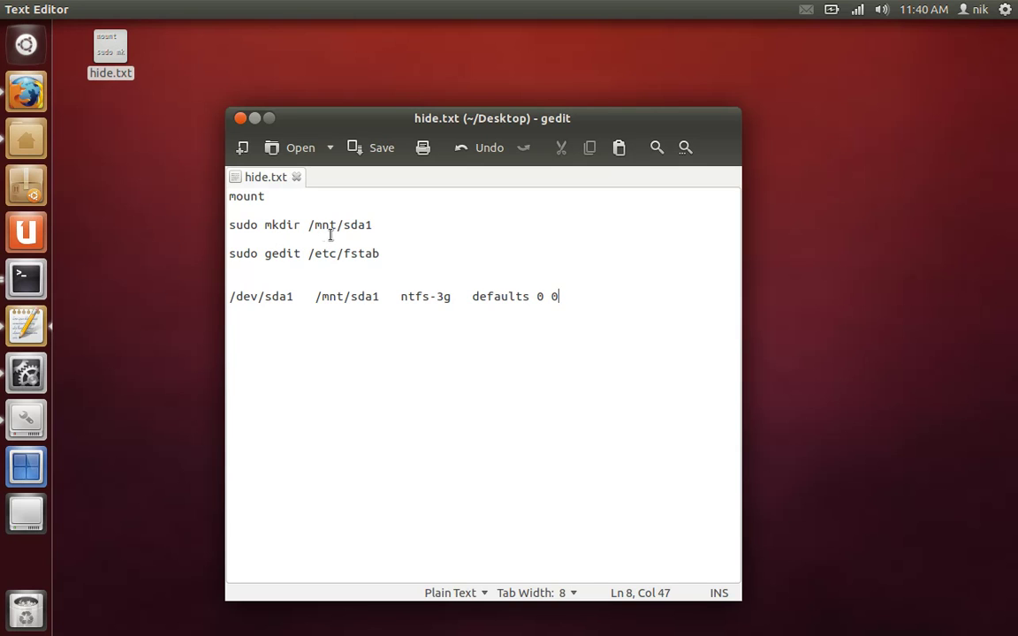
pyautogui.click(379, 226)
pyautogui.press('BackSpace')
pyautogui.write('2')
pyautogui.press('BackSpace')
pyautogui.write('4')
pyautogui.press('BackSpace')
pyautogui.write('1')
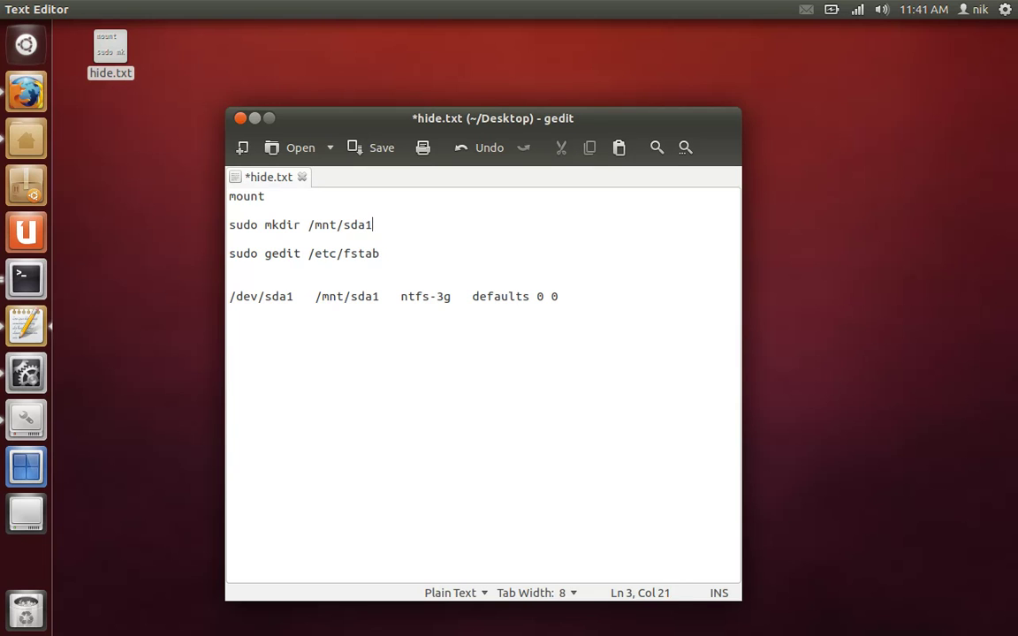
# Step: Copy the 'sudo mkdir /mnt/sda1' line from hide.txt
pyautogui.doubleClick(327, 224)
pyautogui.tripleClick(327, 224)
pyautogui.rightClick(330, 225)
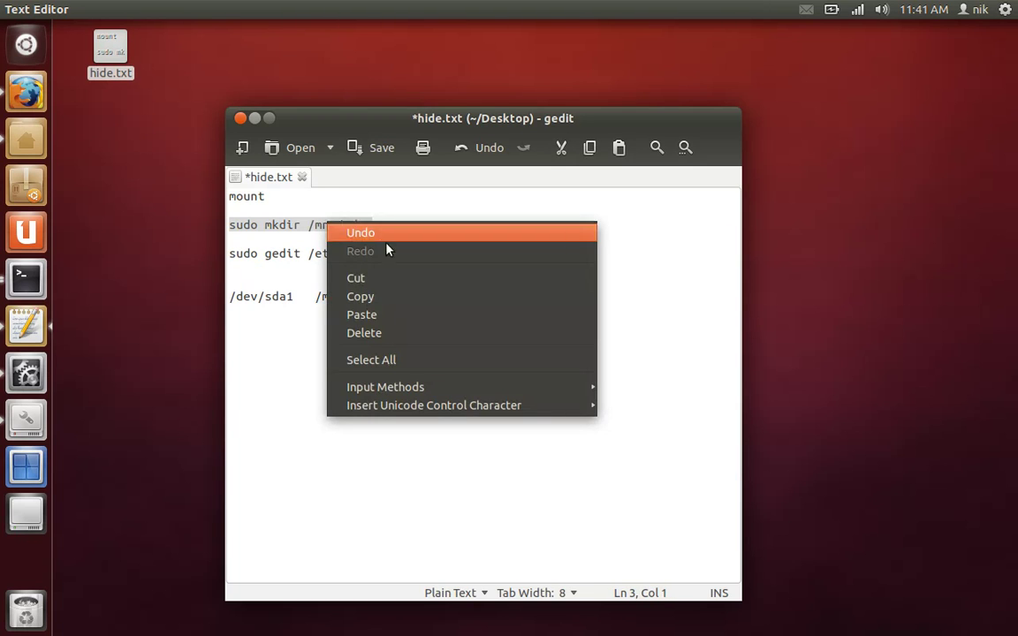
pyautogui.click(410, 305)
# Step: Browse to the root file system's mnt folder and snap that window to the right half
pyautogui.click(25, 151)
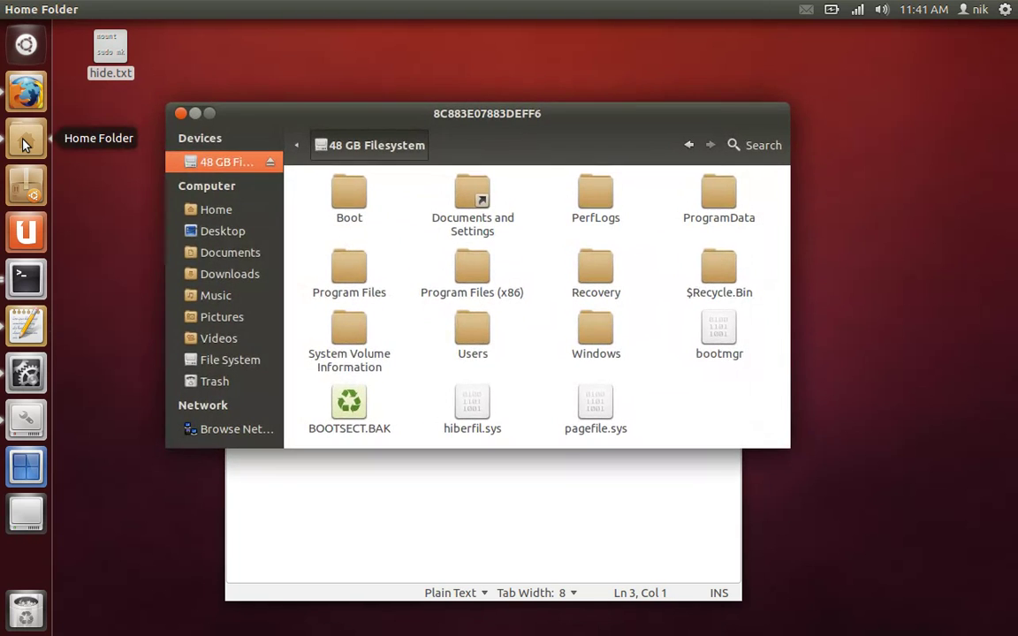
pyautogui.click(240, 362)
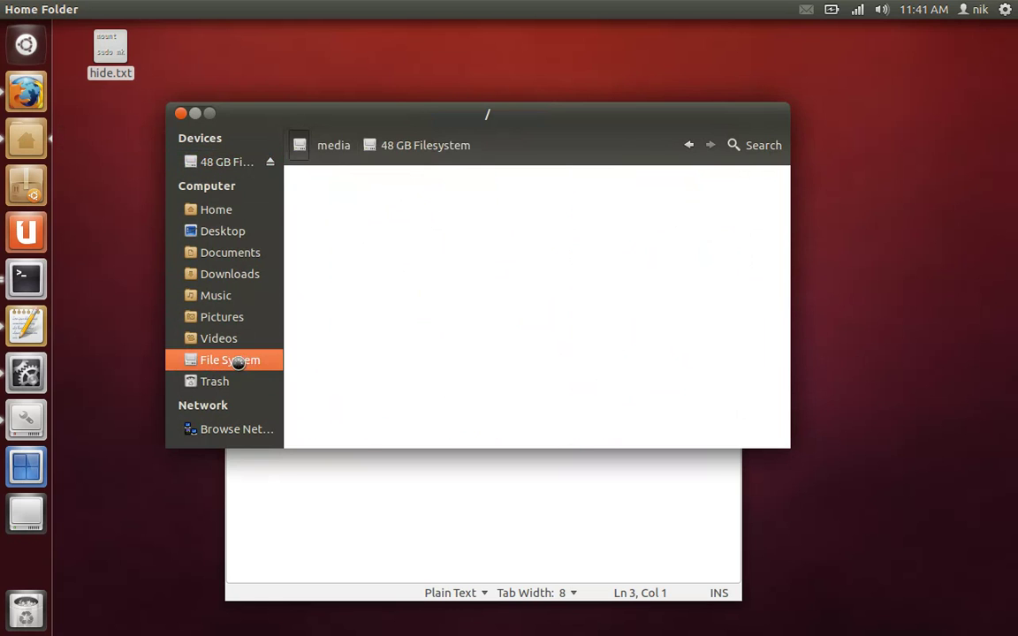
pyautogui.doubleClick(718, 327)
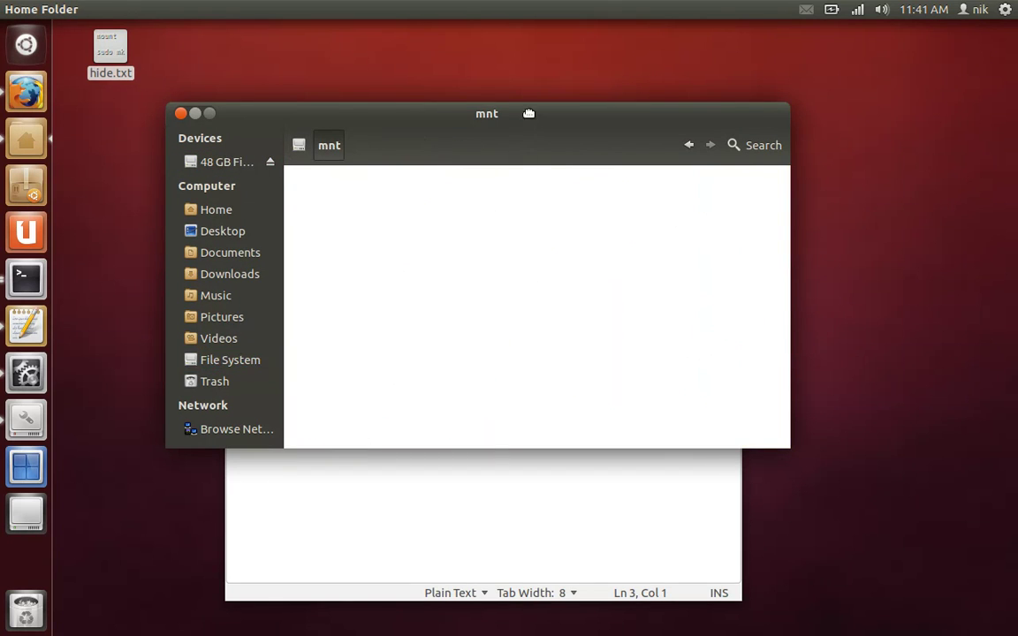
pyautogui.moveTo(529, 115); pyautogui.dragTo(1017, 137)
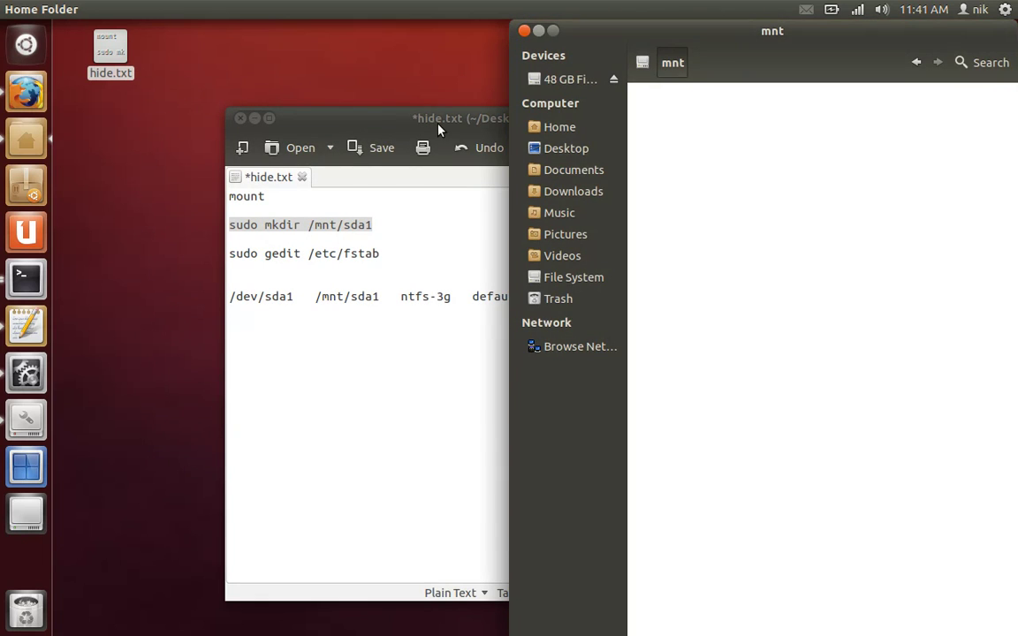
# Step: Paste and run 'sudo mkdir /mnt/sda1' in Terminal, entering the administrator password
pyautogui.click(25, 278)
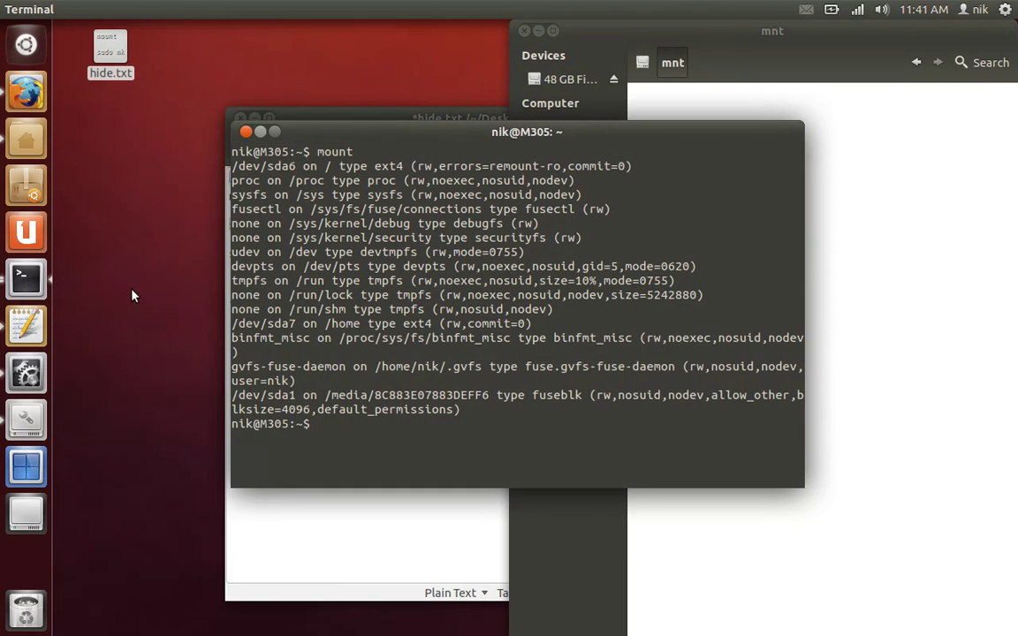
pyautogui.rightClick(397, 425)
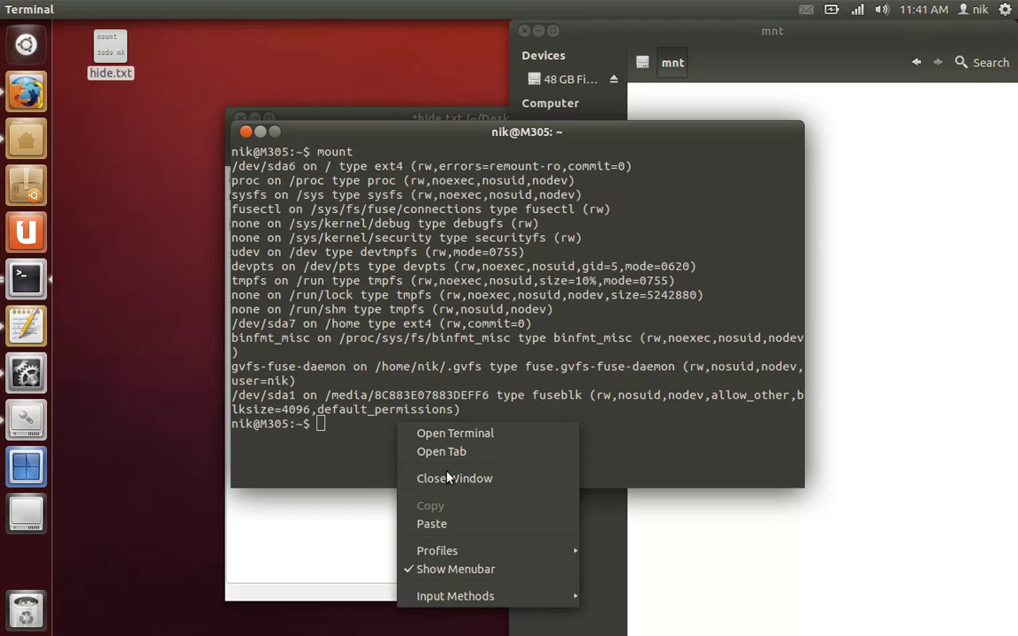
pyautogui.click(457, 522)
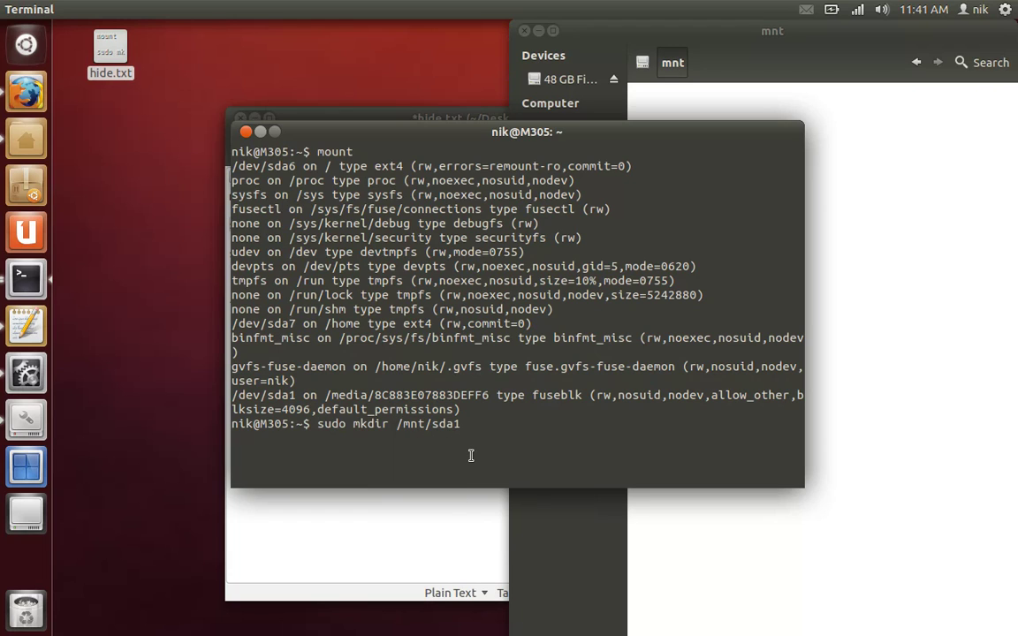
pyautogui.press('Return')
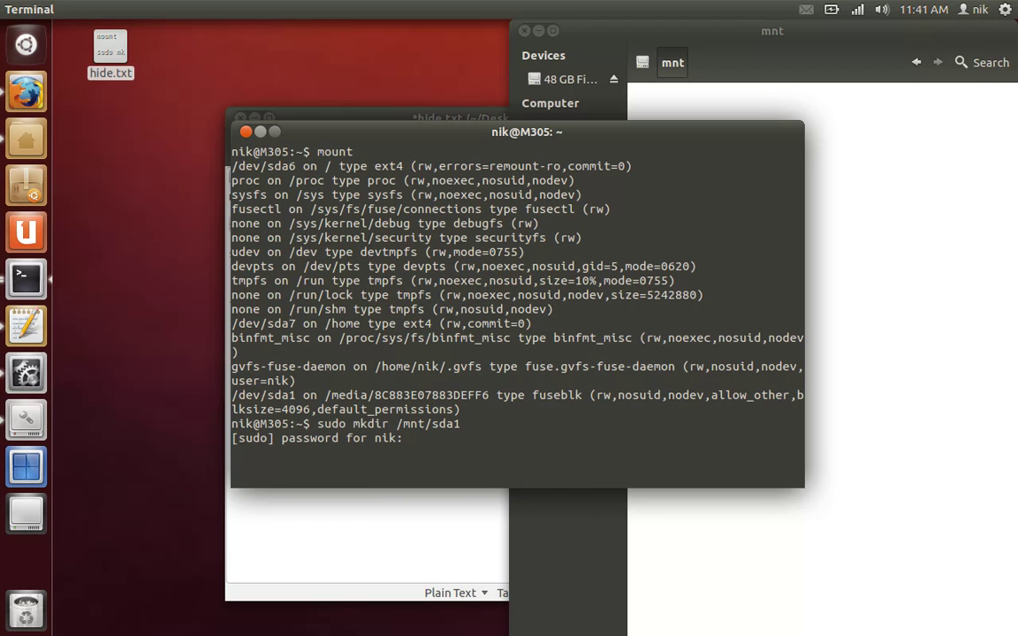
pyautogui.press('Return')
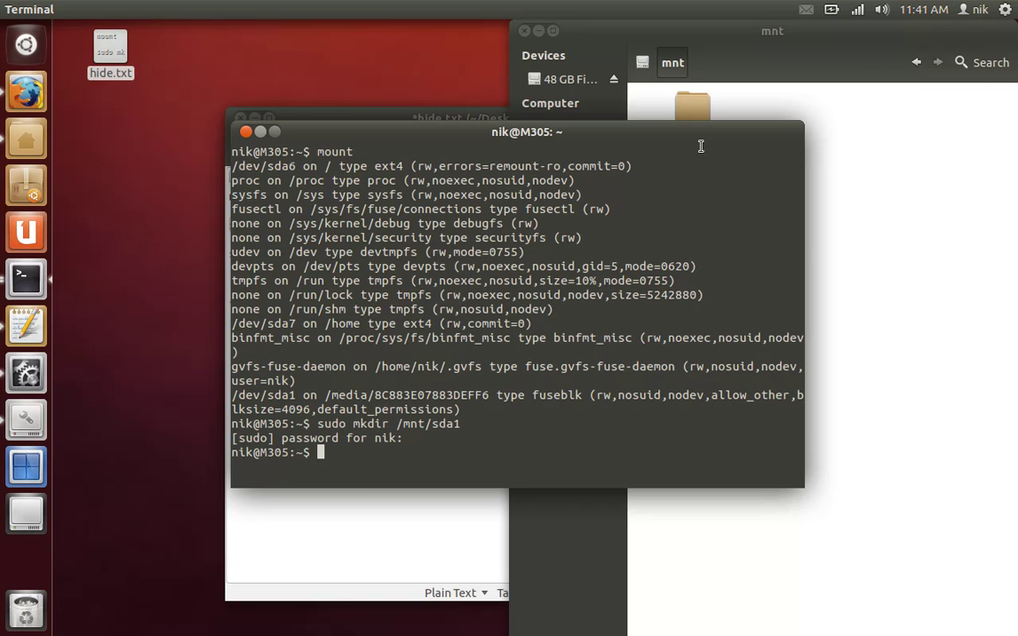
pyautogui.moveTo(698, 142); pyautogui.dragTo(574, 187)
pyautogui.moveTo(188, 177); pyautogui.dragTo(255, 435)
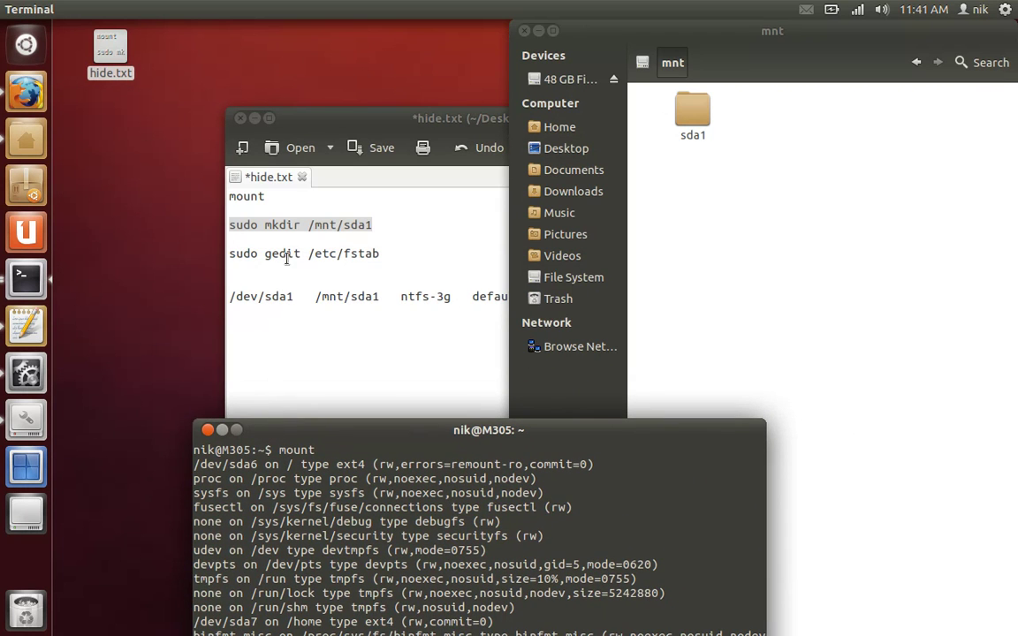
# Step: Copy the 'sudo gedit /etc/fstab' line from hide.txt
pyautogui.doubleClick(342, 254)
pyautogui.tripleClick(343, 255)
pyautogui.rightClick(343, 256)
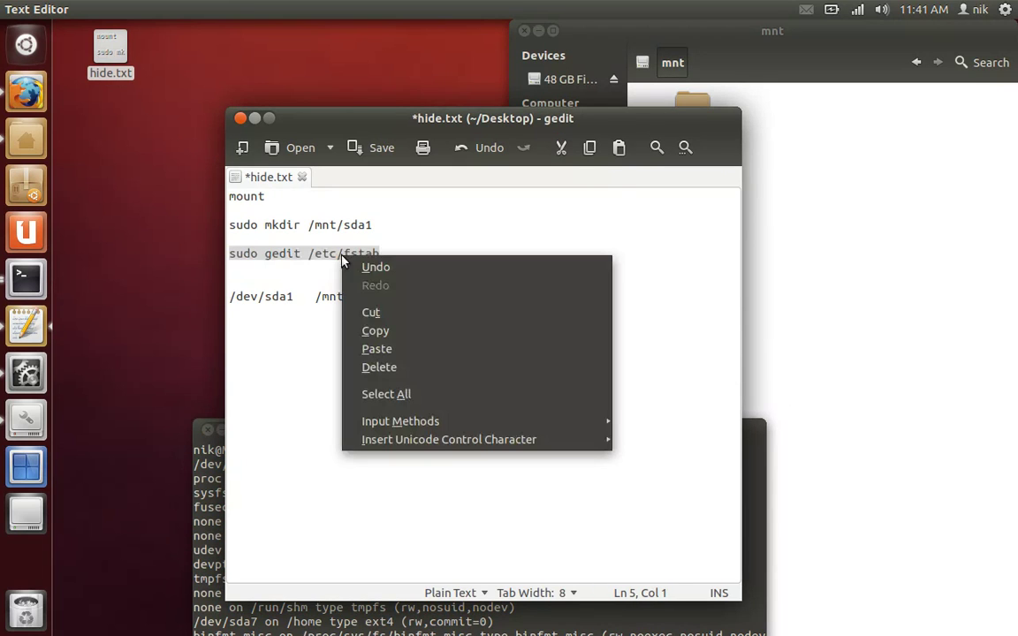
pyautogui.click(420, 340)
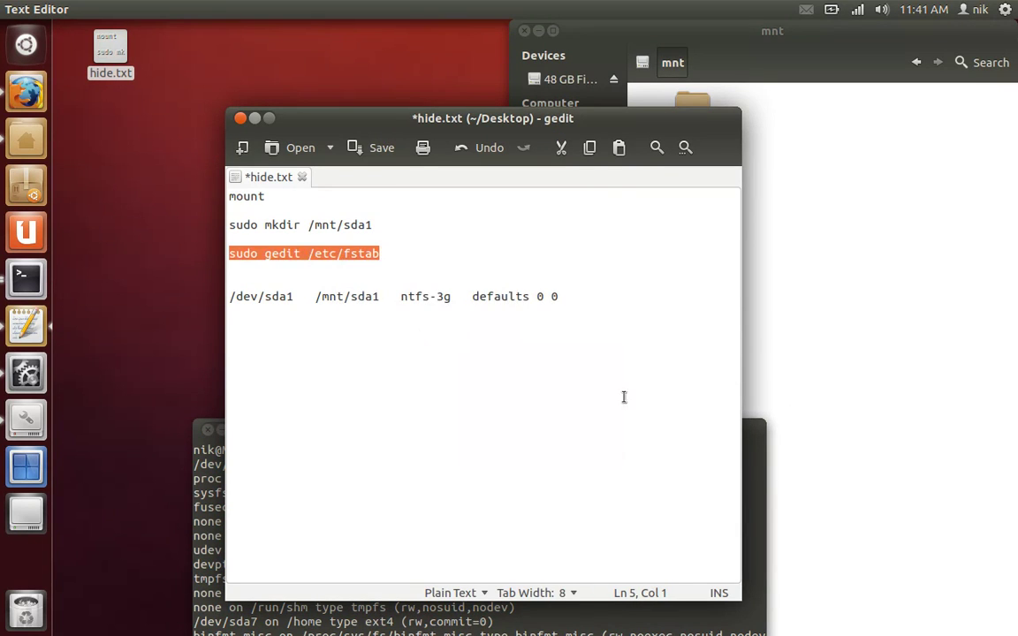
# Step: Paste and run 'sudo gedit /etc/fstab' at the Terminal prompt
pyautogui.click(758, 448)
pyautogui.moveTo(713, 437); pyautogui.dragTo(626, 126)
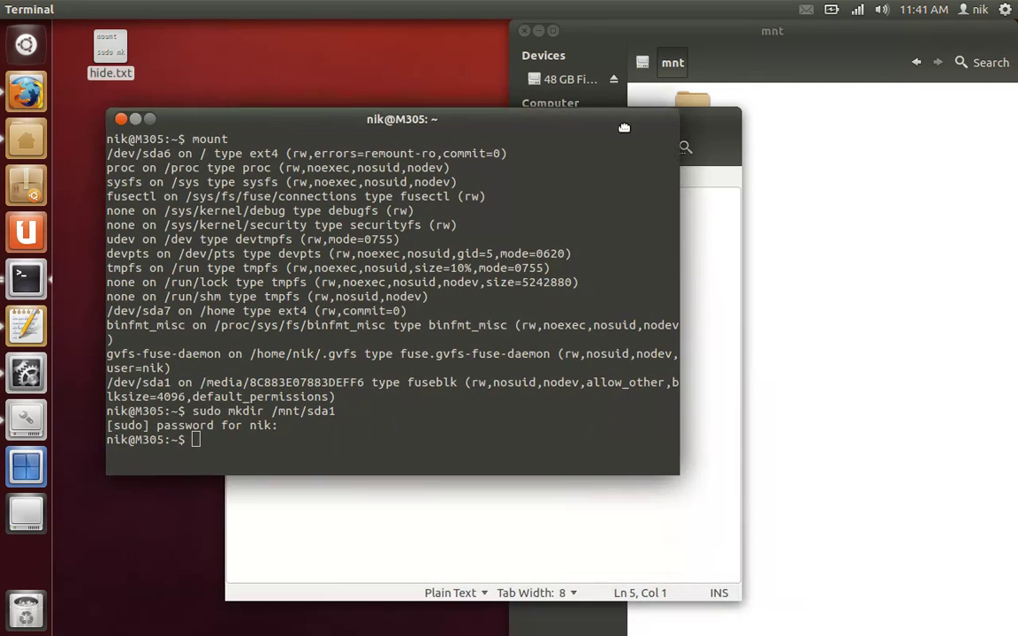
pyautogui.rightClick(252, 456)
pyautogui.click(343, 369)
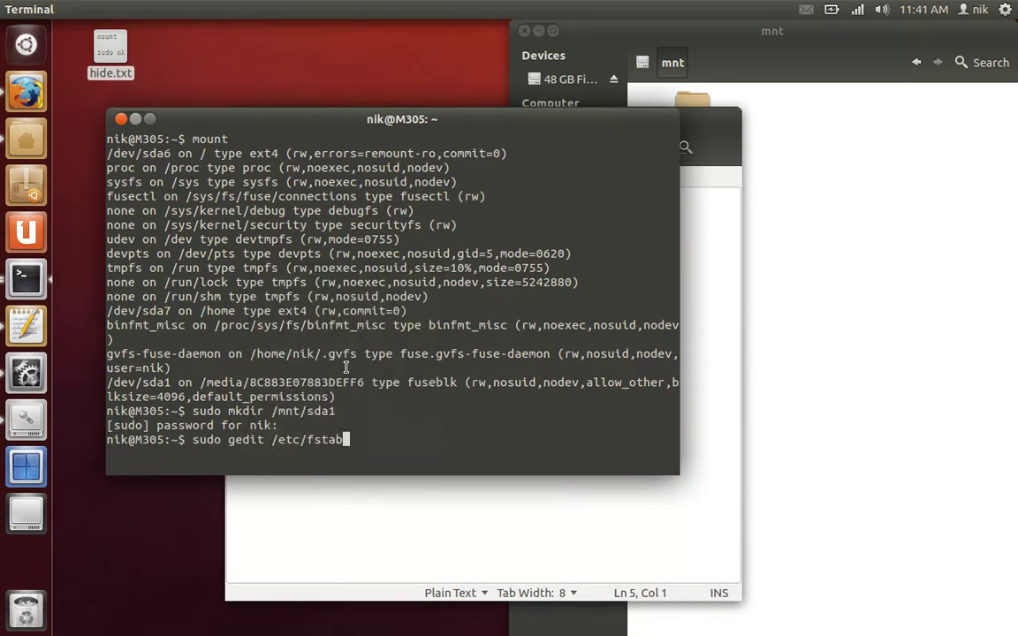
pyautogui.press('Return')
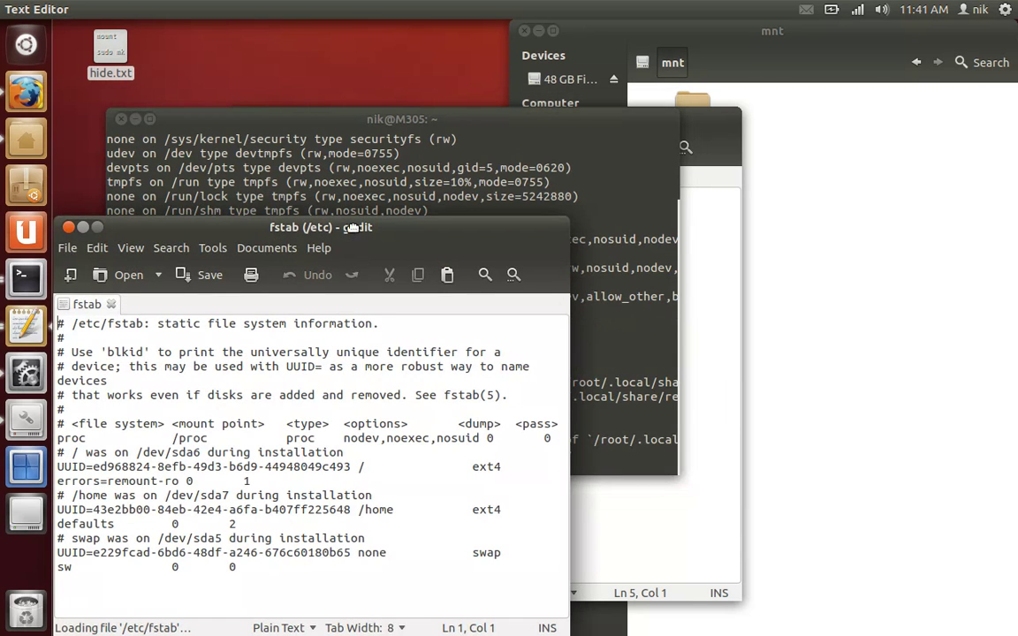
# Step: Move the fstab editor to the top right and minimize the mnt folder window
pyautogui.moveTo(353, 247); pyautogui.dragTo(369, 111)
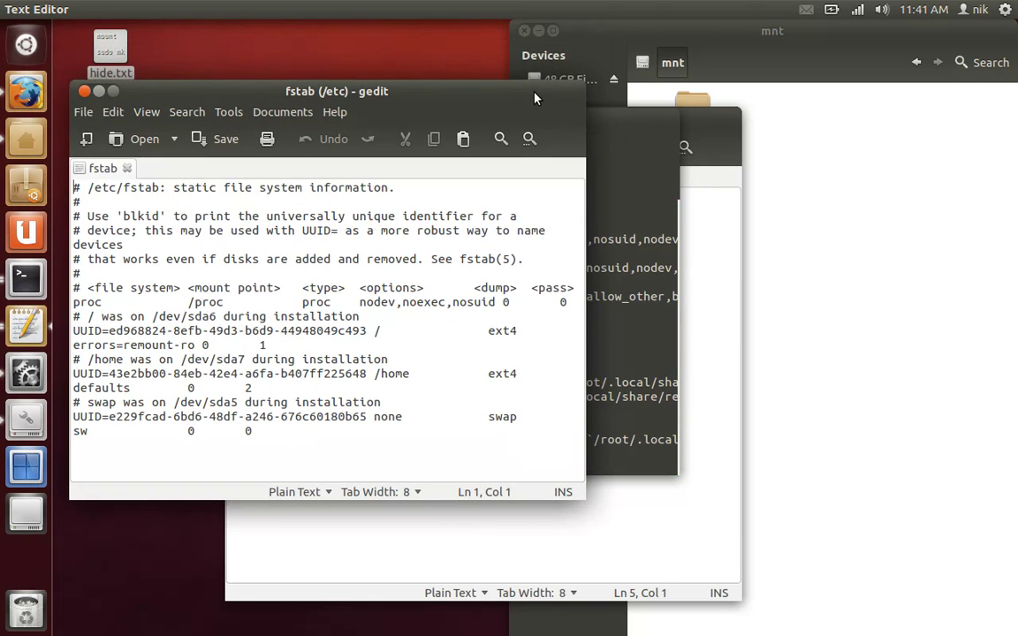
pyautogui.moveTo(600, 39); pyautogui.dragTo(354, 327)
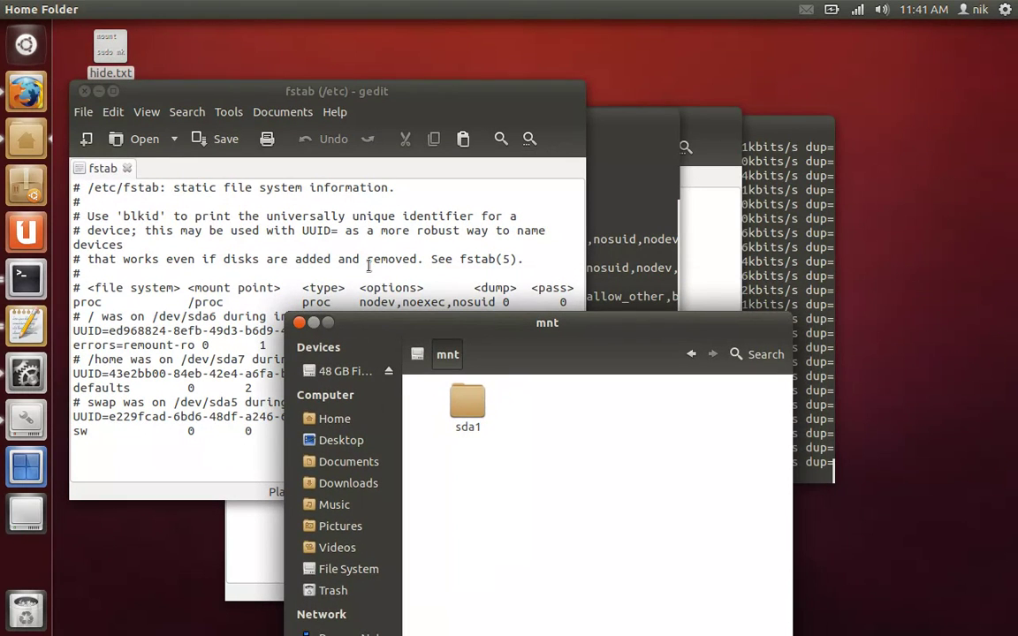
pyautogui.click(314, 323)
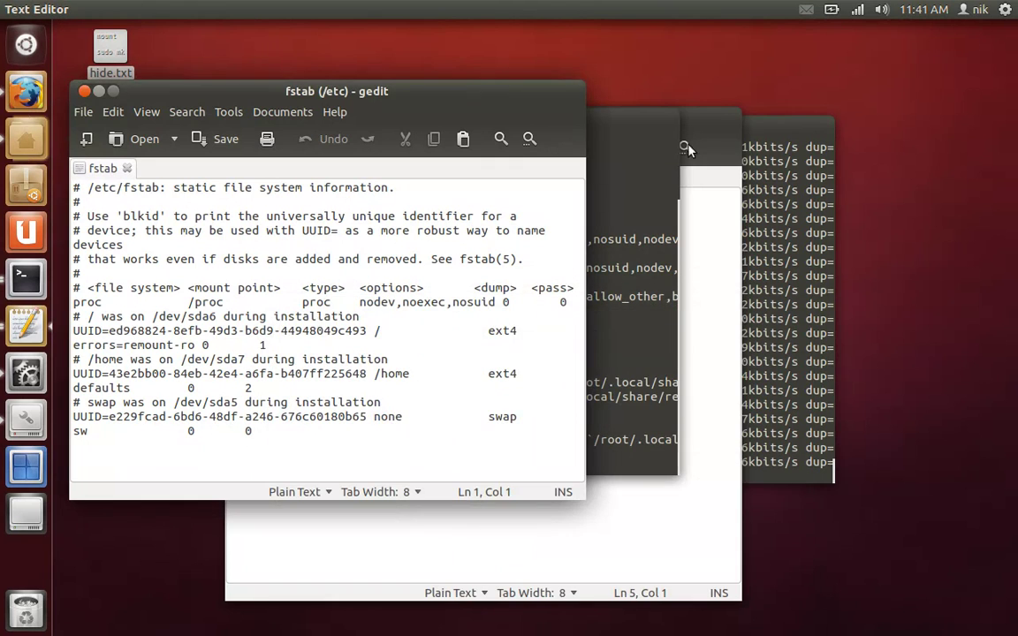
pyautogui.click(759, 129)
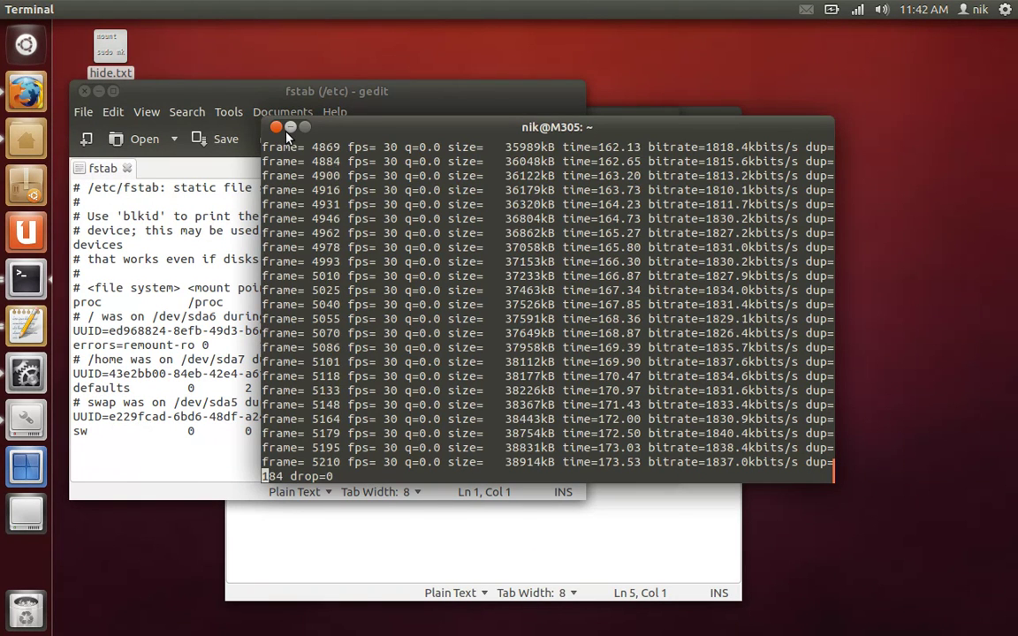
pyautogui.click(258, 120)
pyautogui.moveTo(315, 88); pyautogui.dragTo(611, 88)
# Step: Tweak the device entry, then copy the '/dev/sda1 /mnt/sda1 ntfs-3g defaults 0 0' line from hide.txt
pyautogui.click(329, 508)
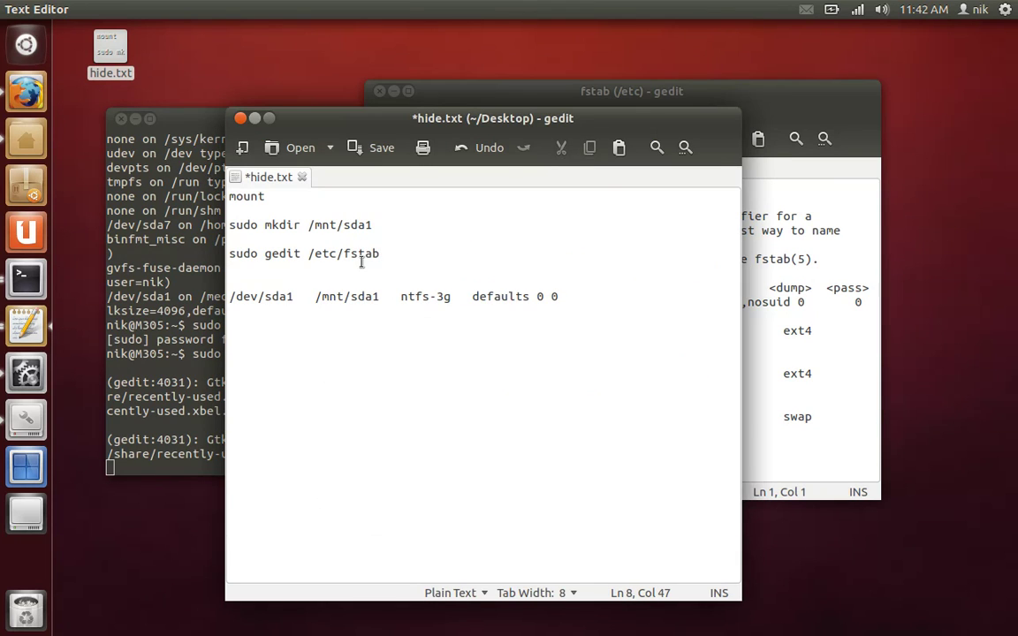
pyautogui.click(301, 297)
pyautogui.press('BackSpace')
pyautogui.write('2')
pyautogui.click(375, 298)
pyautogui.click(420, 297)
pyautogui.tripleClick(445, 298)
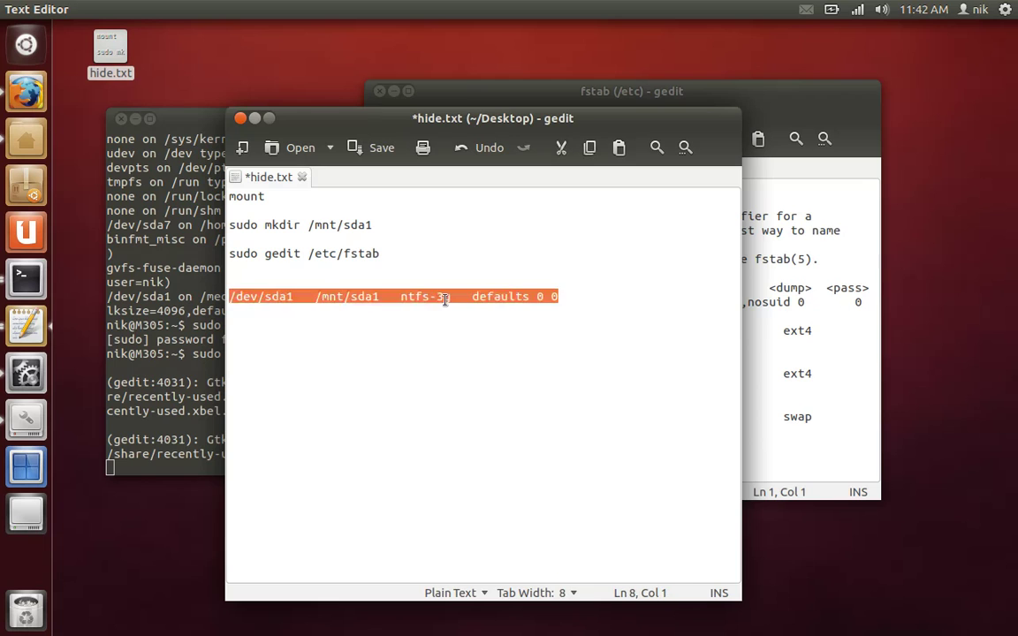
pyautogui.rightClick(445, 302)
# Step: Append the copied mount entry as a new last line of /etc/fstab and save it
pyautogui.click(743, 92)
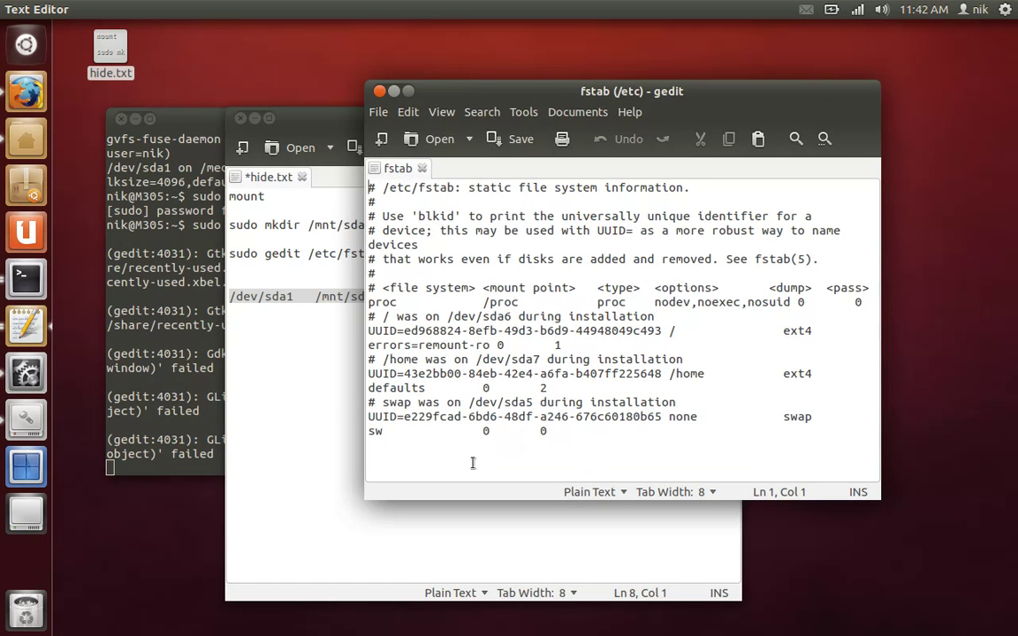
pyautogui.click(548, 433)
pyautogui.press('Return')
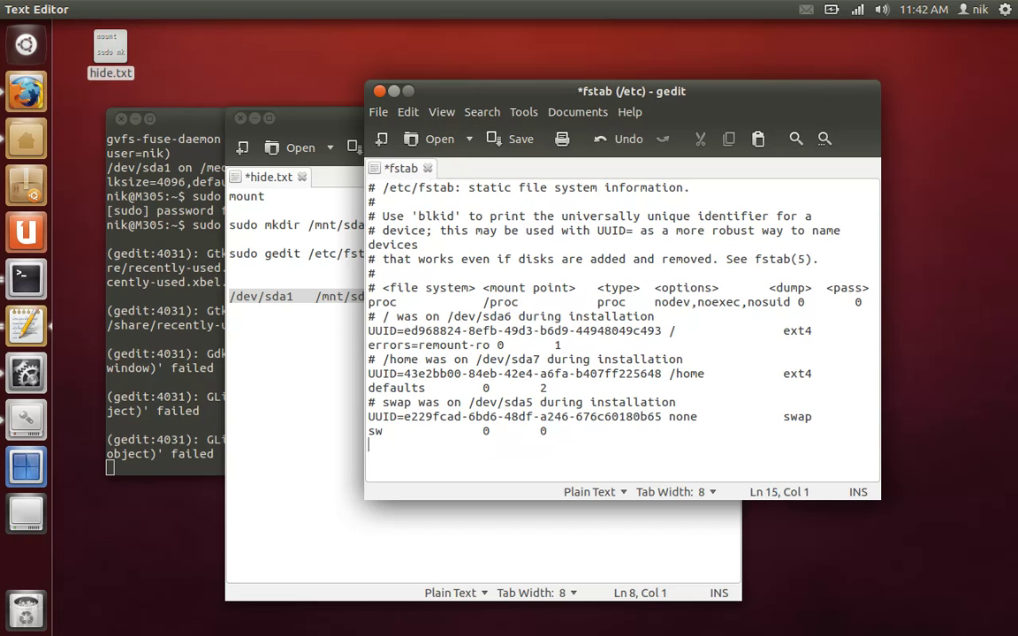
pyautogui.rightClick(522, 454)
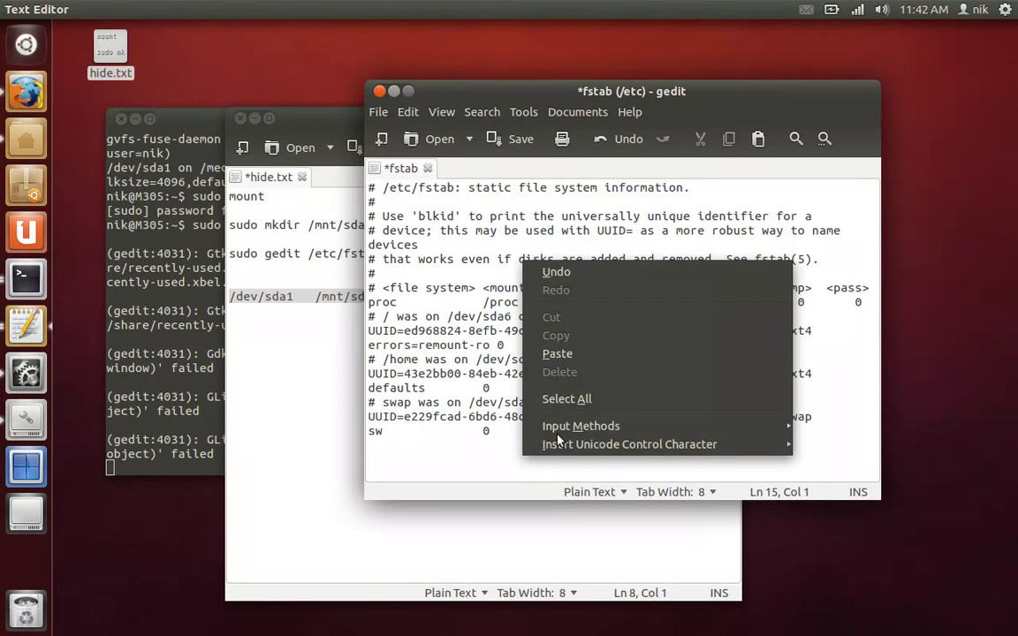
pyautogui.click(623, 367)
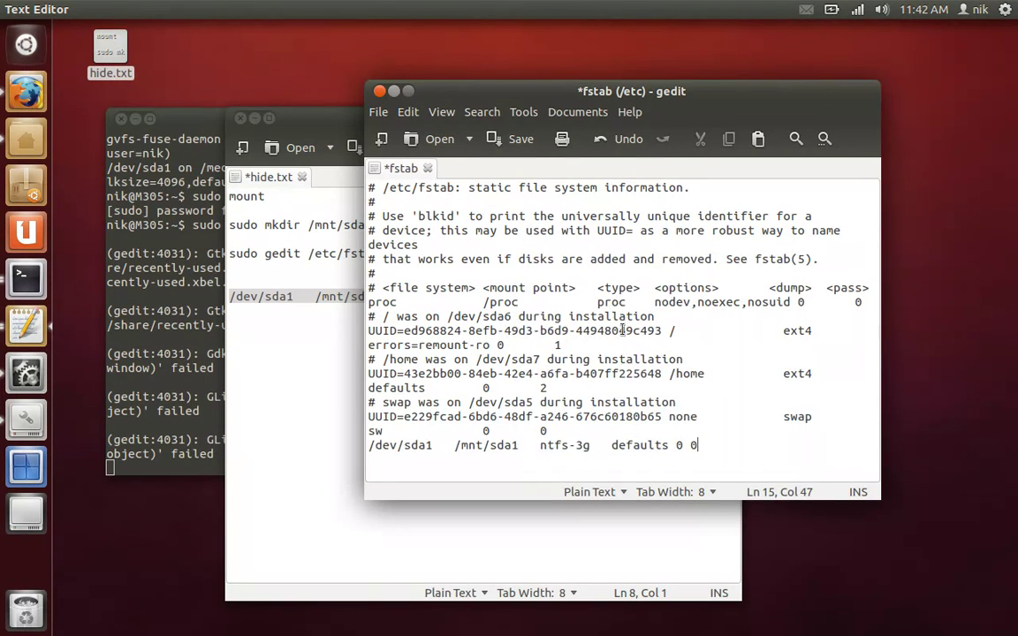
pyautogui.click(499, 139)
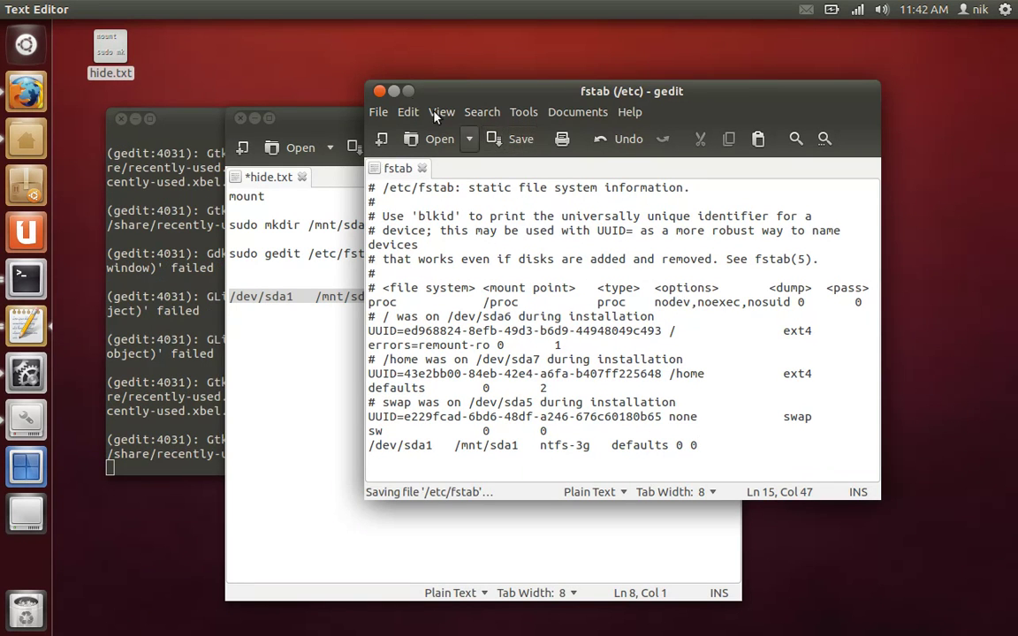
# Step: Close fstab, save and close hide.txt, and close Terminal
pyautogui.click(380, 93)
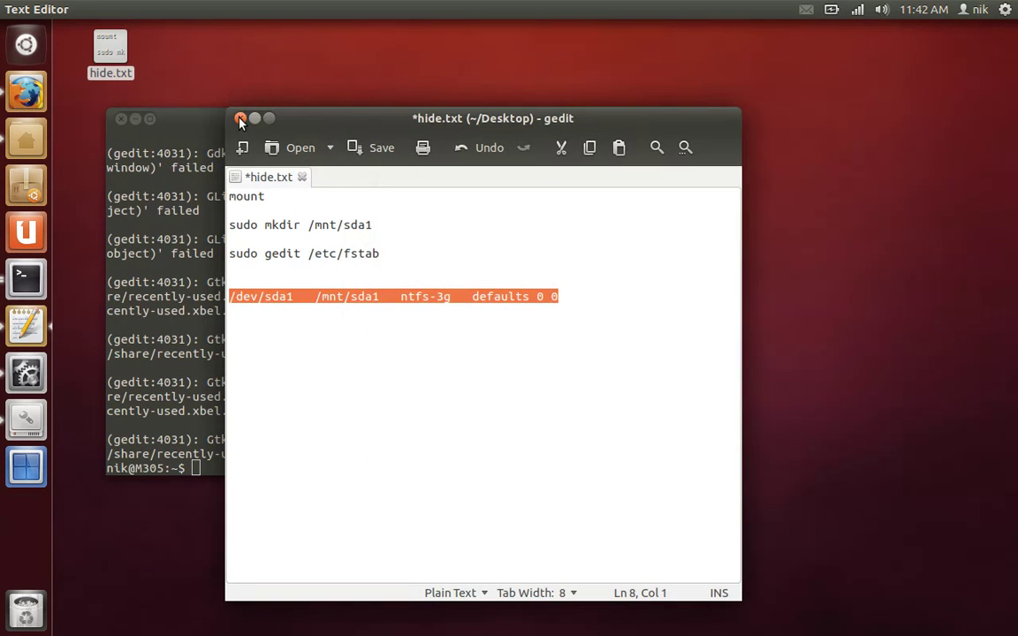
pyautogui.click(238, 119)
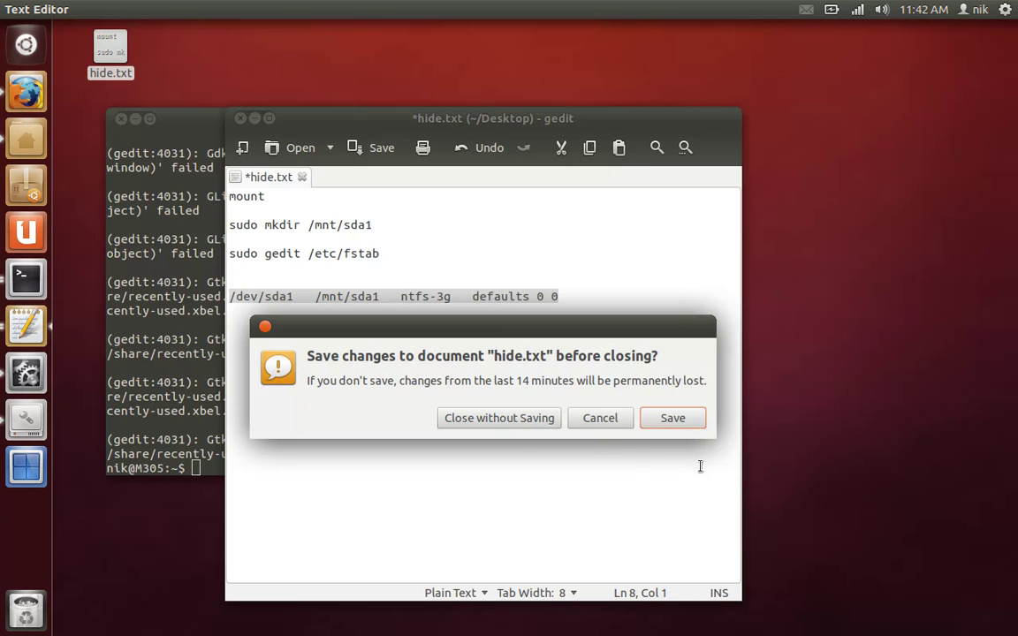
pyautogui.click(675, 424)
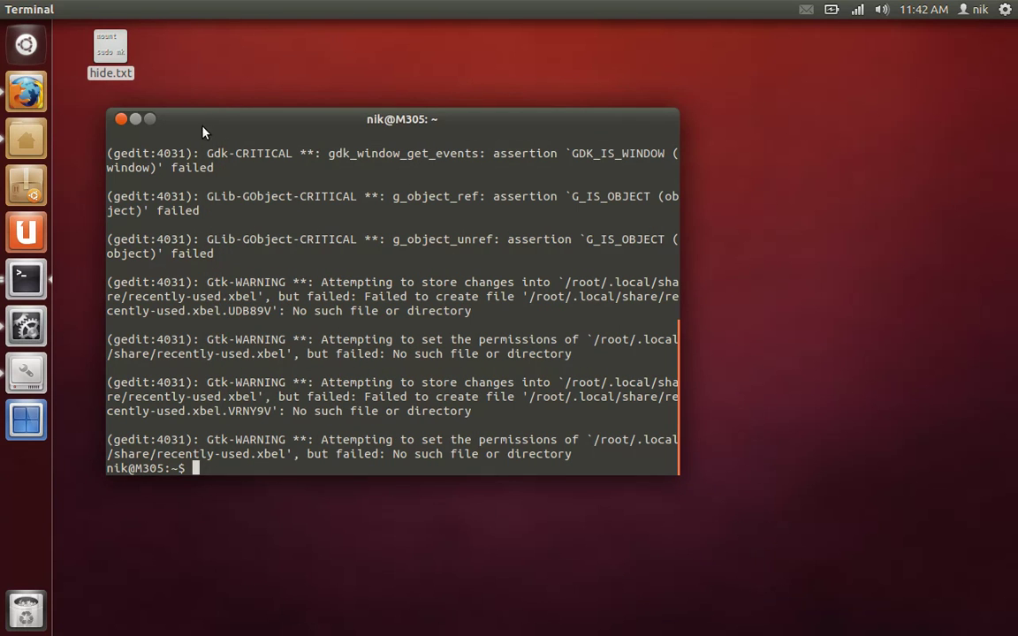
pyautogui.click(121, 119)
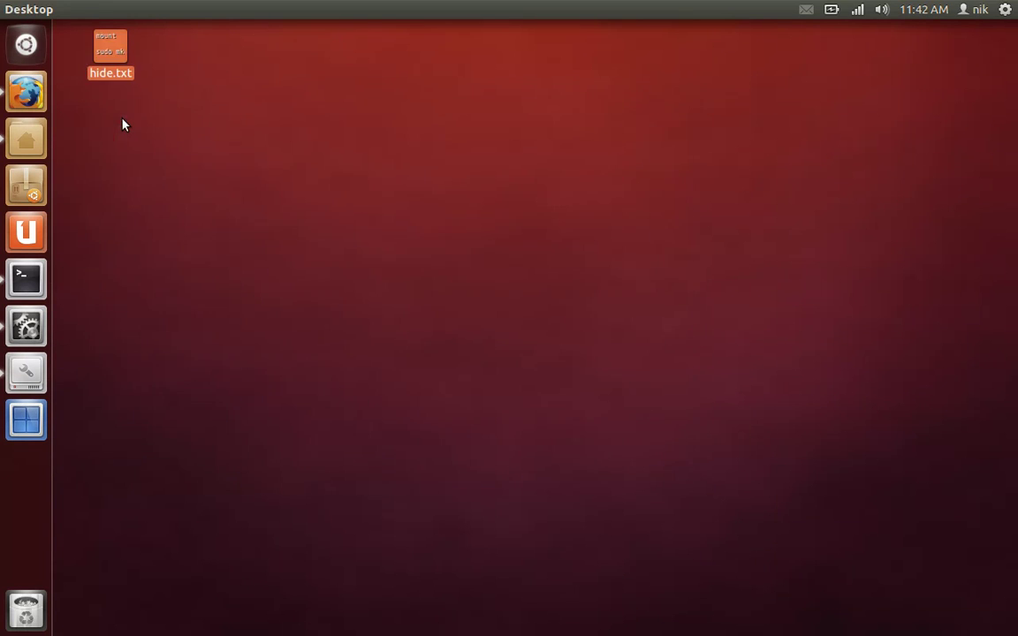
# Step: Confirm overwriting output.m4v in the terminal, then minimise the Terminal window
pyautogui.click(27, 280)
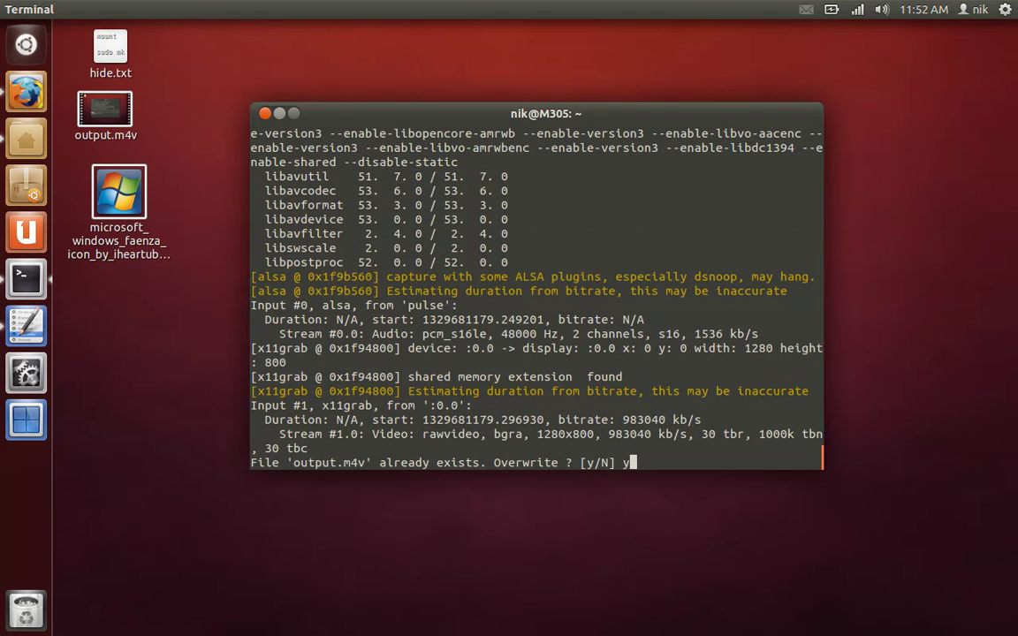
pyautogui.press('Return')
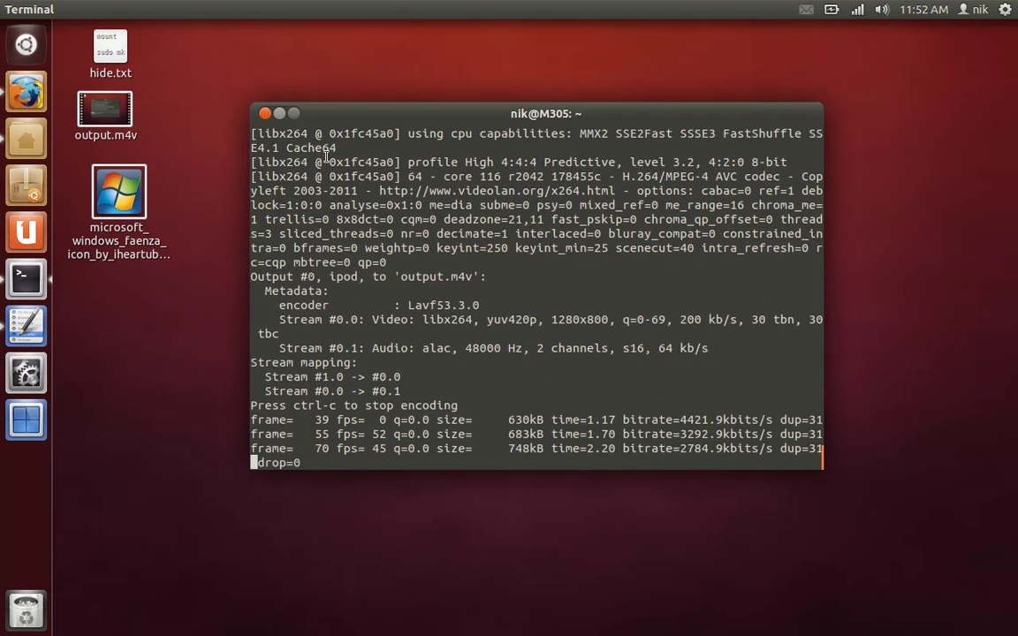
pyautogui.click(280, 113)
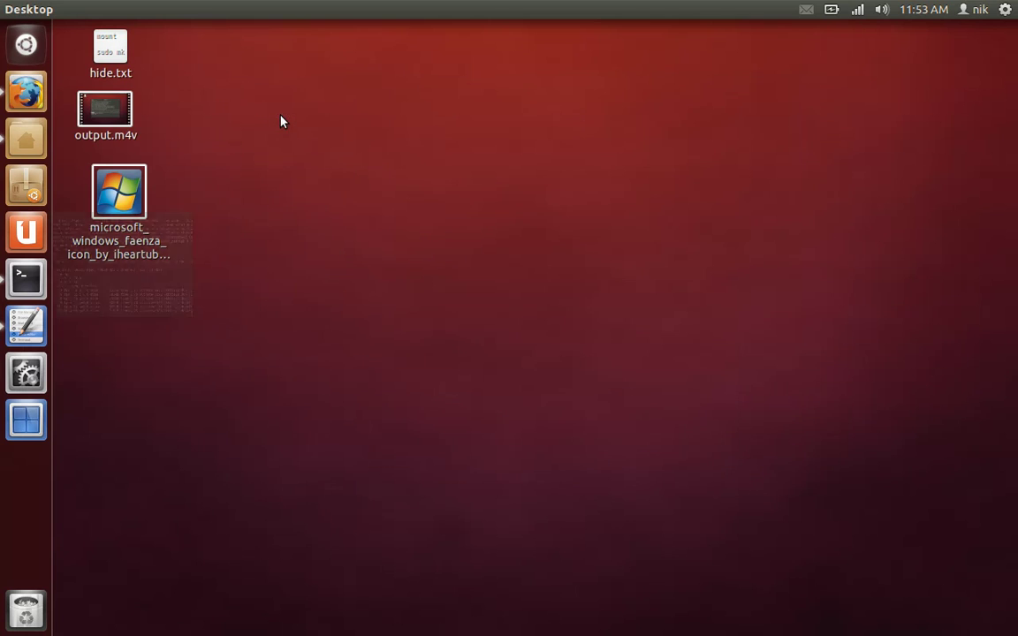
# Step: Browse from File System into /mnt/sda1 to view the Windows partition's folders
pyautogui.click(26, 140)
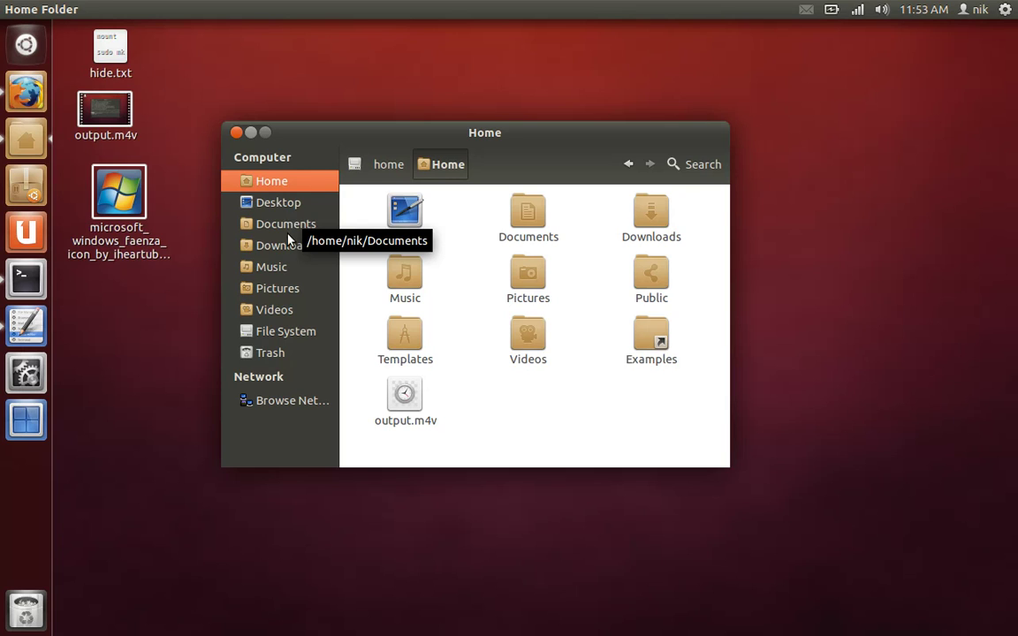
pyautogui.click(291, 340)
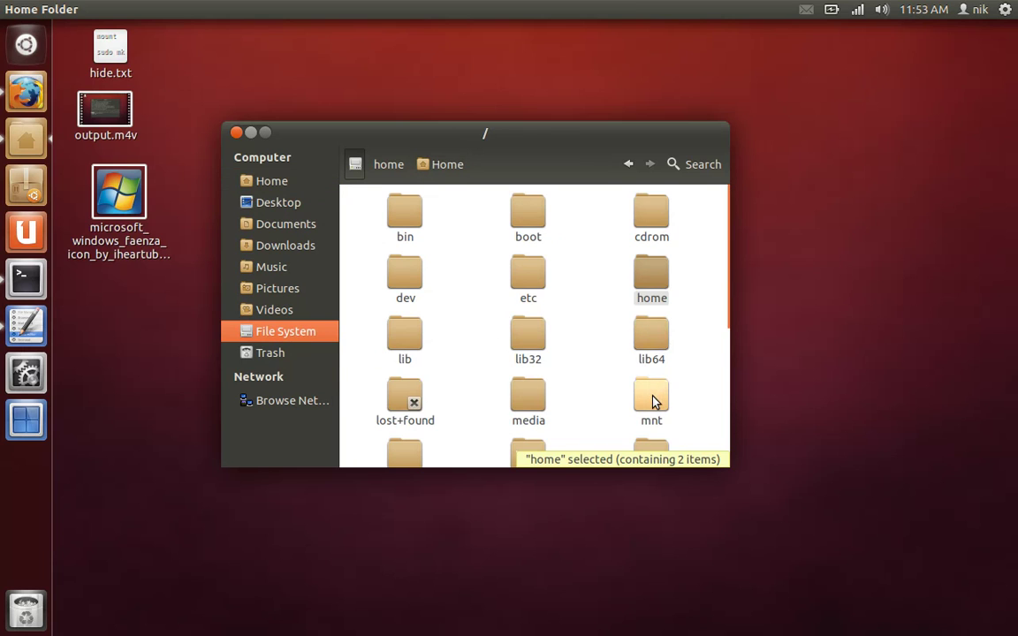
pyautogui.doubleClick(652, 402)
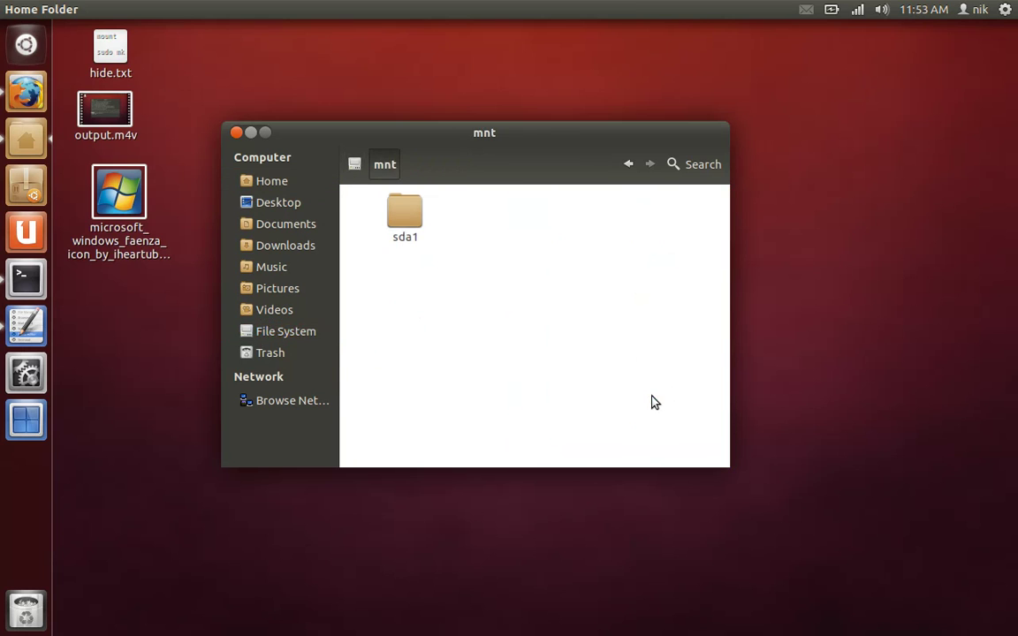
pyautogui.doubleClick(411, 227)
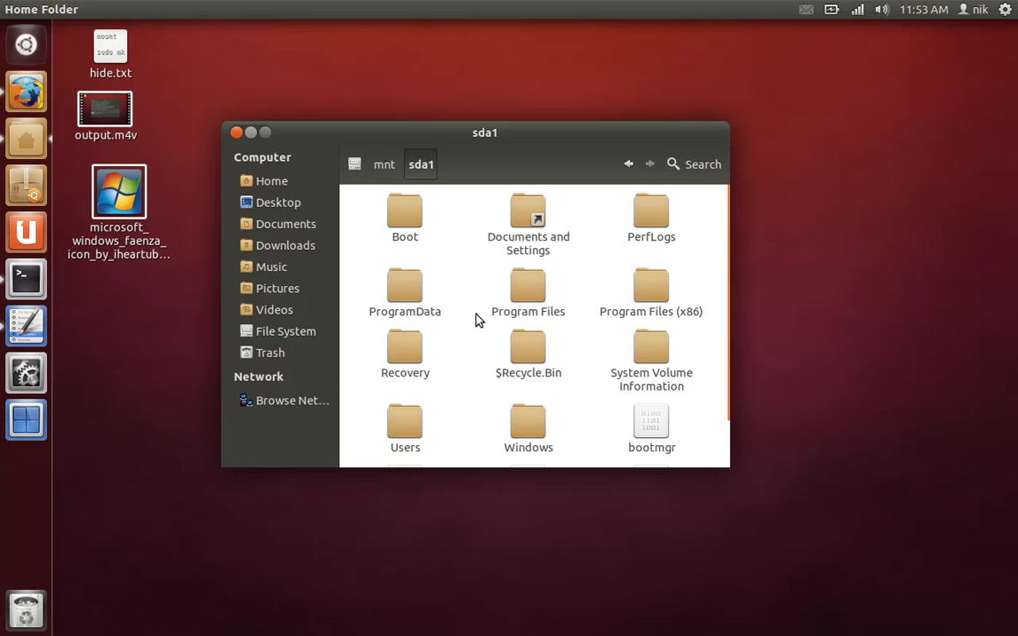
# Step: Show hidden files in Home, open .icons, and move the Windows logo PNG from the desktop into it
pyautogui.click(271, 181)
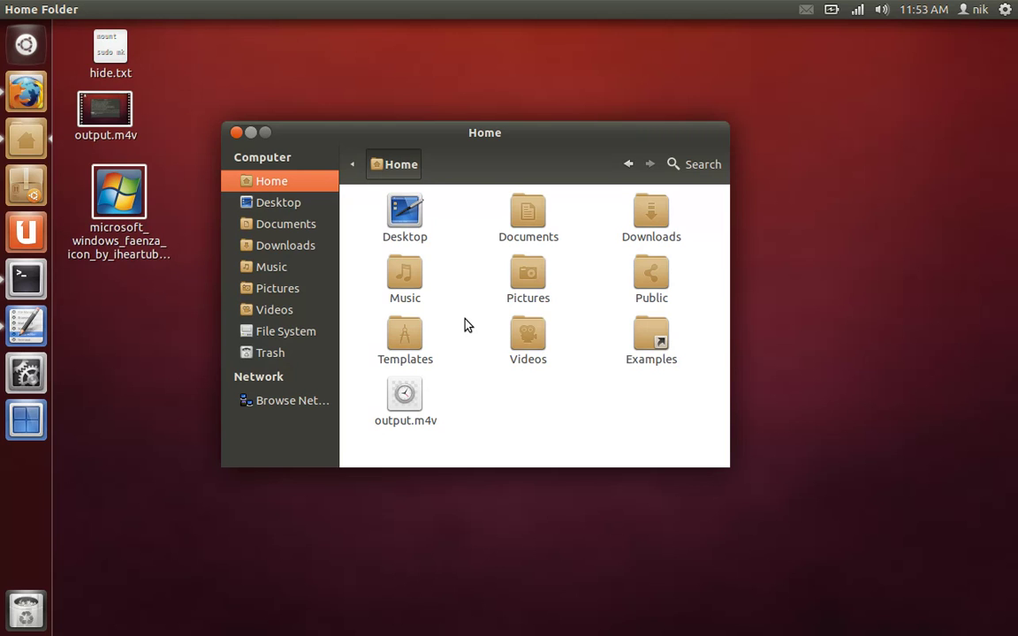
pyautogui.hotkey('ctrl', 'h')
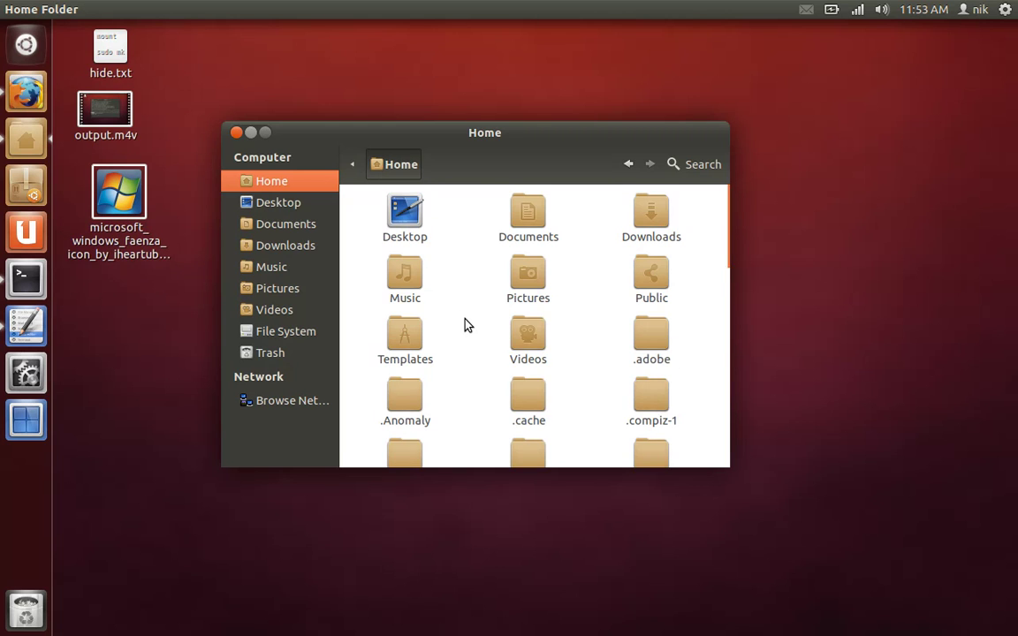
pyautogui.write('.icons')
pyautogui.press('Return')
pyautogui.moveTo(119, 190); pyautogui.dragTo(530, 256)
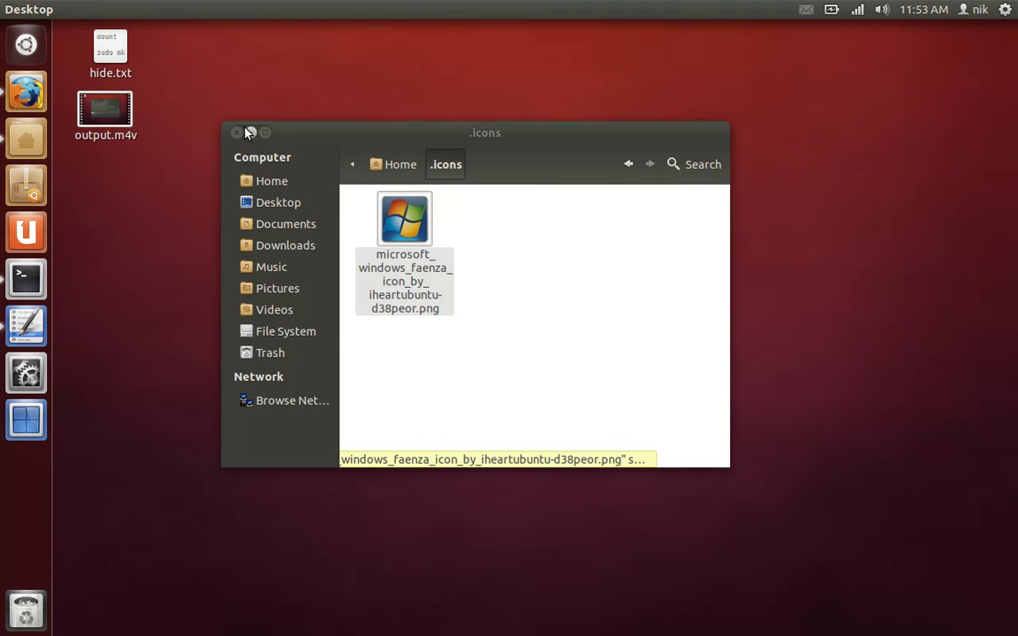
# Step: Open the Main Menu editor and select the Accessories menu
pyautogui.click(249, 132)
pyautogui.click(32, 332)
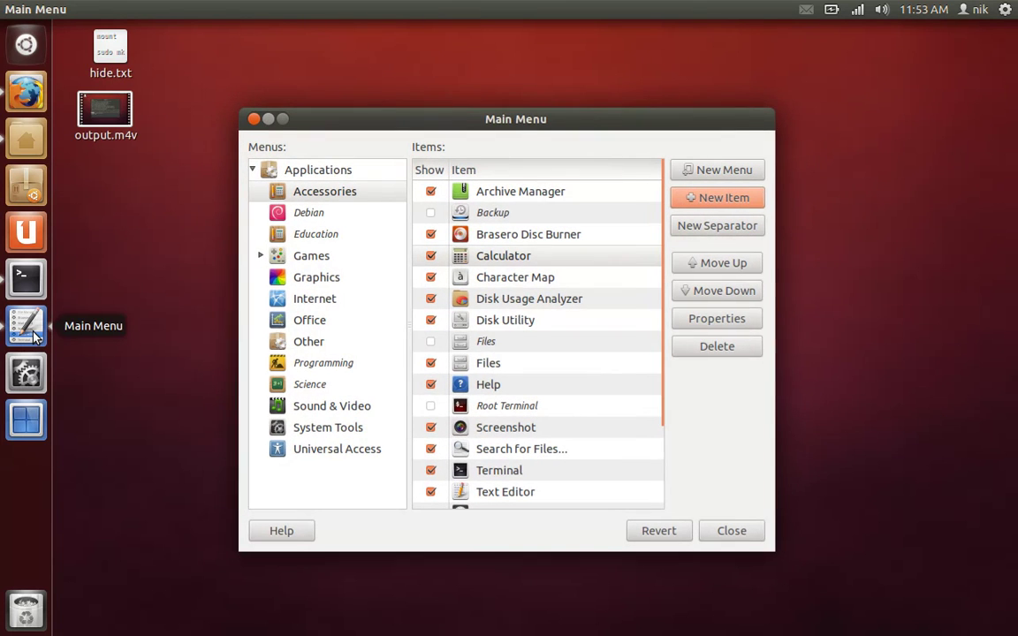
pyautogui.moveTo(569, 129); pyautogui.dragTo(534, 116)
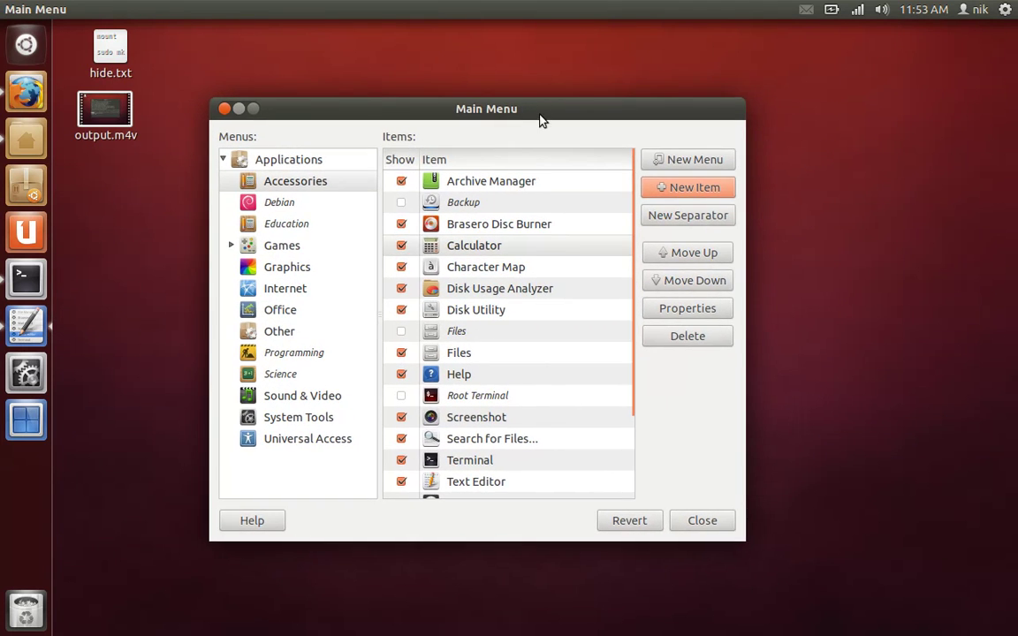
pyautogui.click(367, 187)
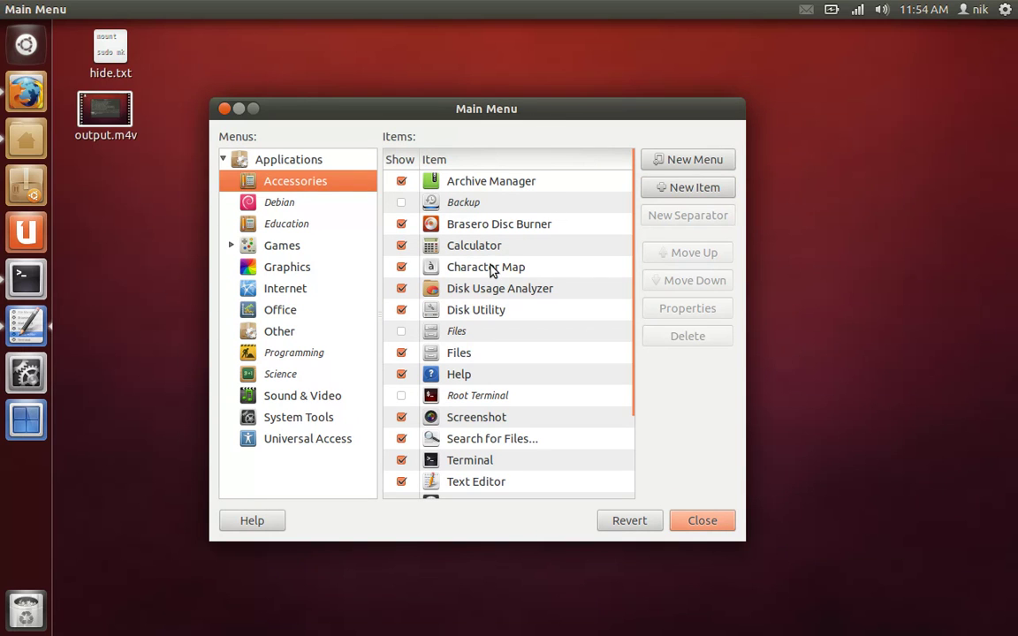
pyautogui.click(489, 268)
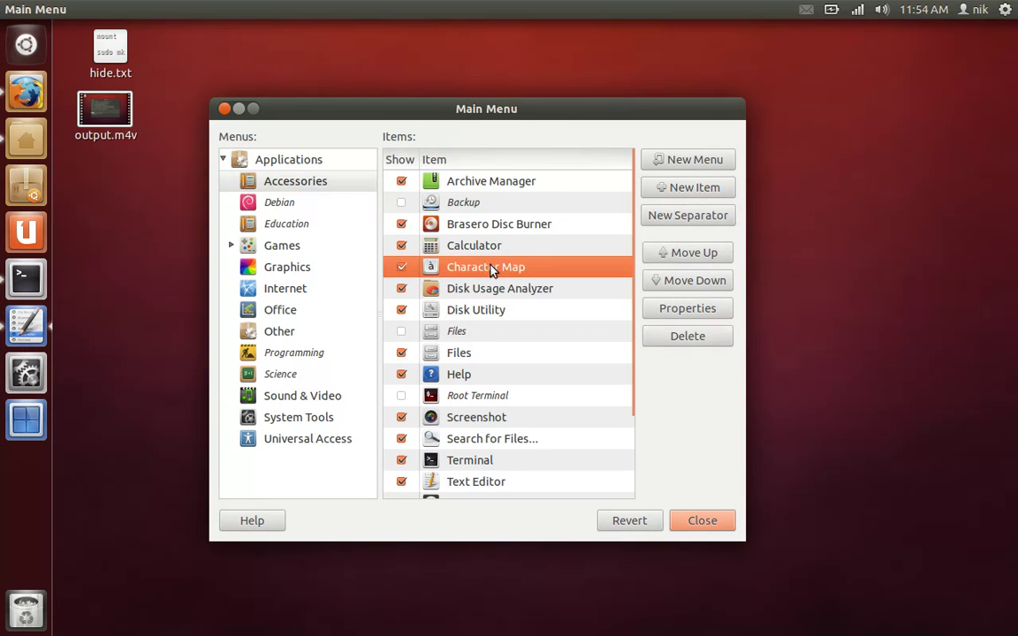
# Step: Create a new launcher named win7 with command 'nautilus /mnt/sda1/'
pyautogui.click(707, 198)
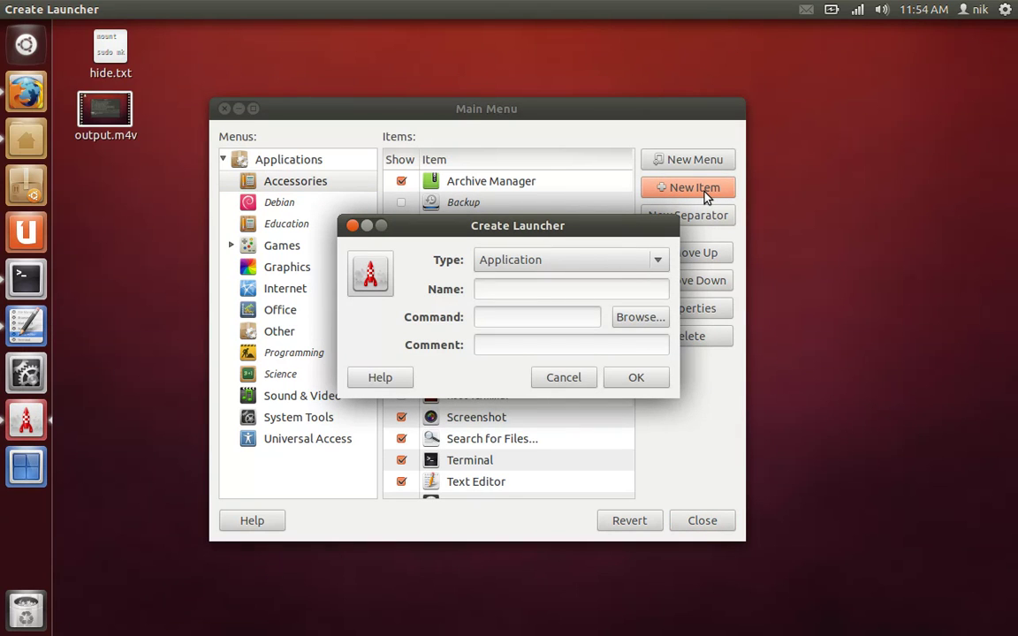
pyautogui.write('win7')
pyautogui.click(564, 324)
pyautogui.write('nautilus')
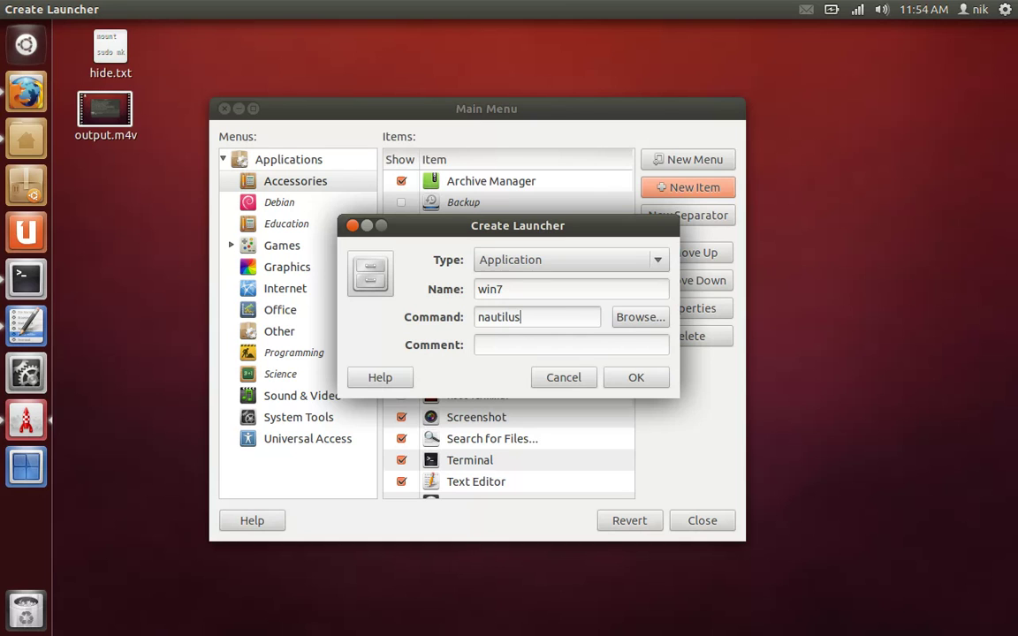
pyautogui.write(' /mnt/sda1/')
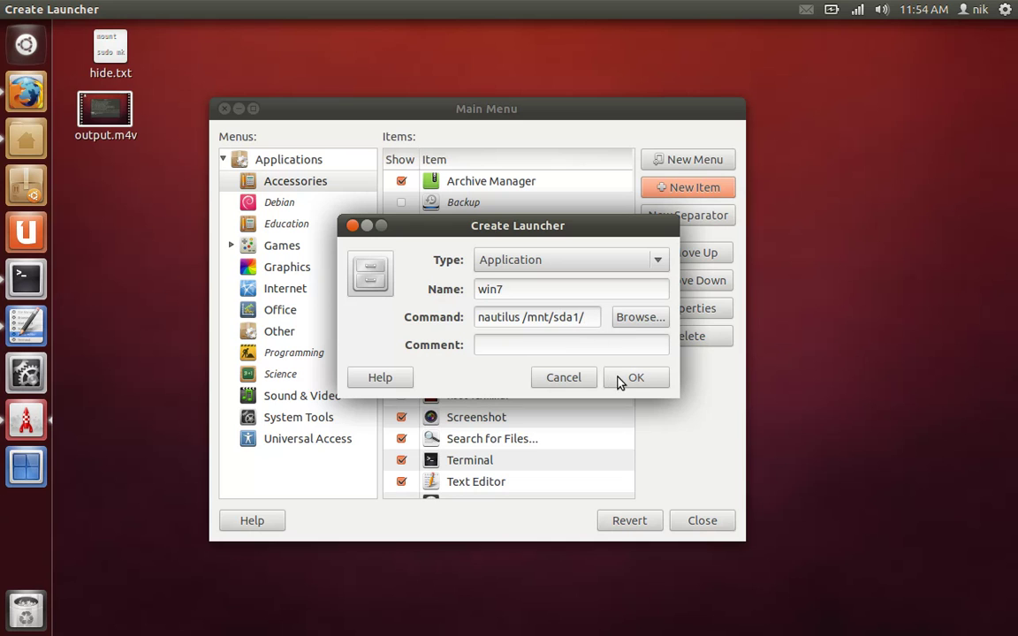
# Step: Set the Windows logo image from ~/.icons as the win7 launcher's icon and save it
pyautogui.click(384, 273)
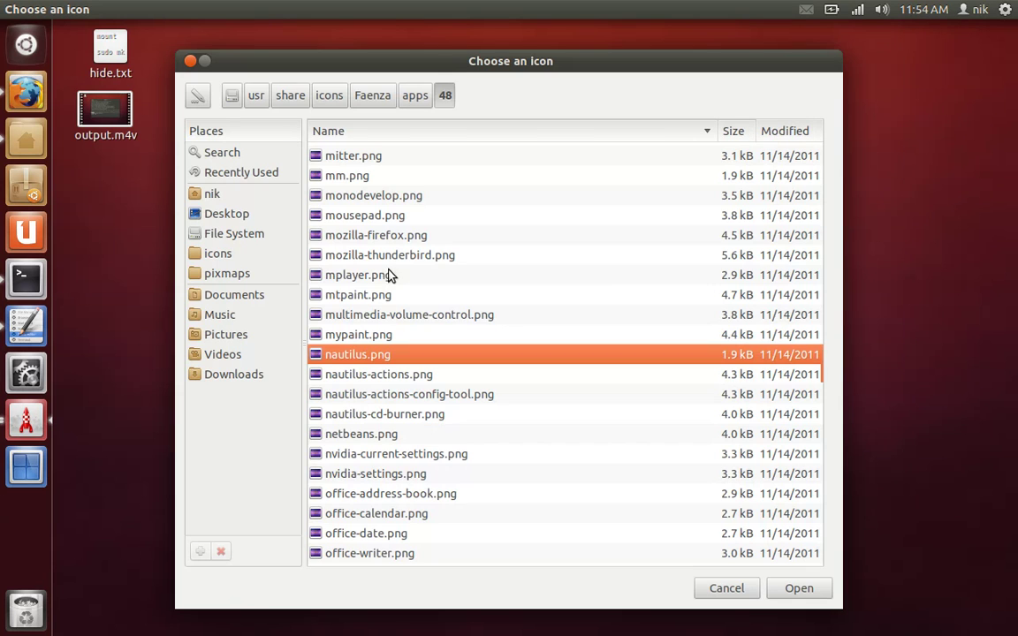
pyautogui.click(227, 196)
pyautogui.click(492, 289)
pyautogui.rightClick(492, 289)
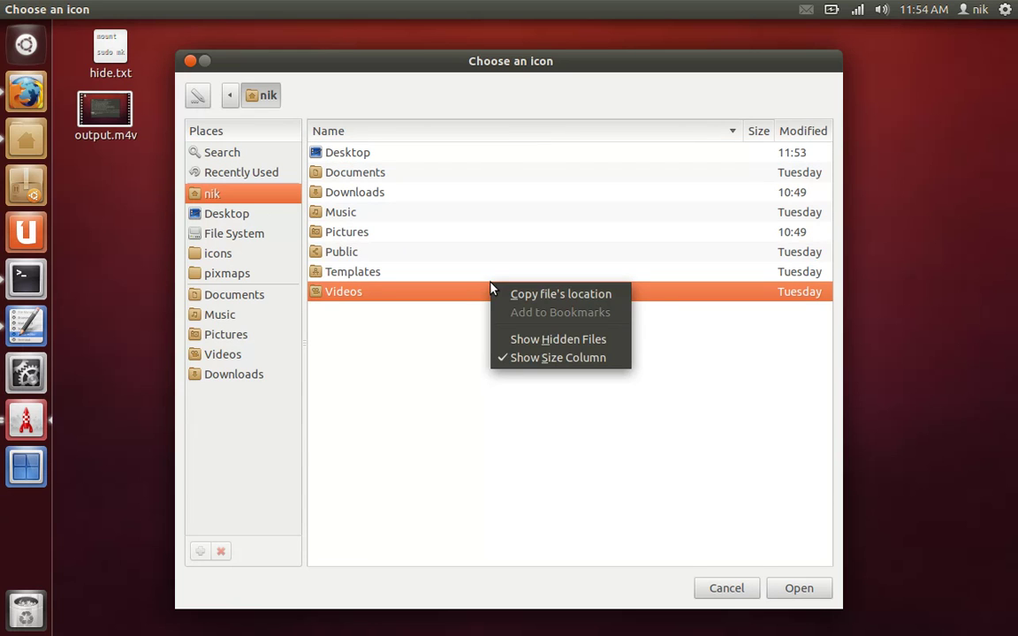
pyautogui.click(529, 339)
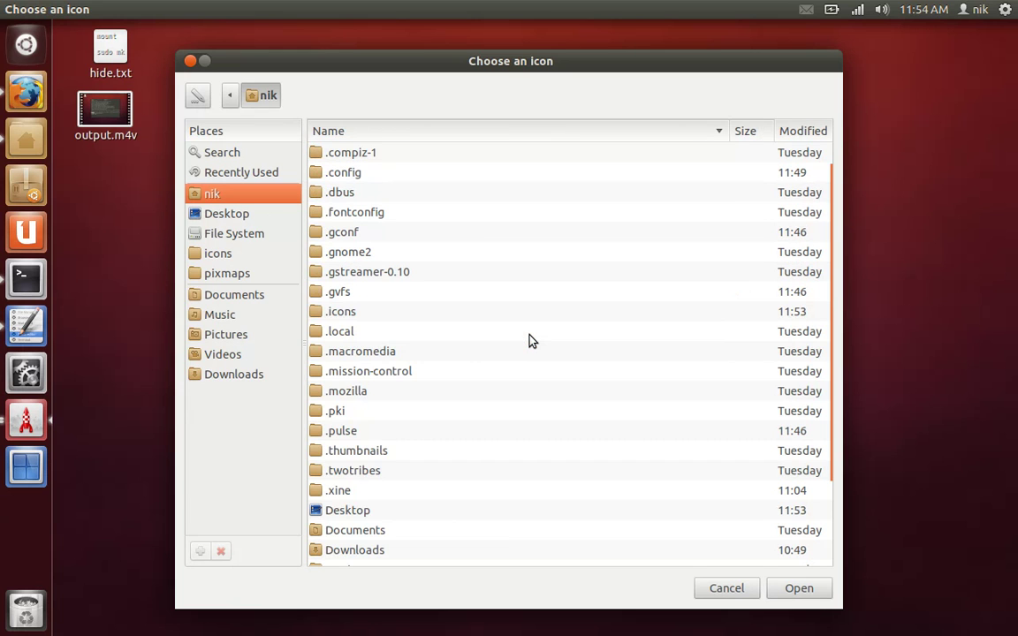
pyautogui.click(502, 355)
pyautogui.write('.')
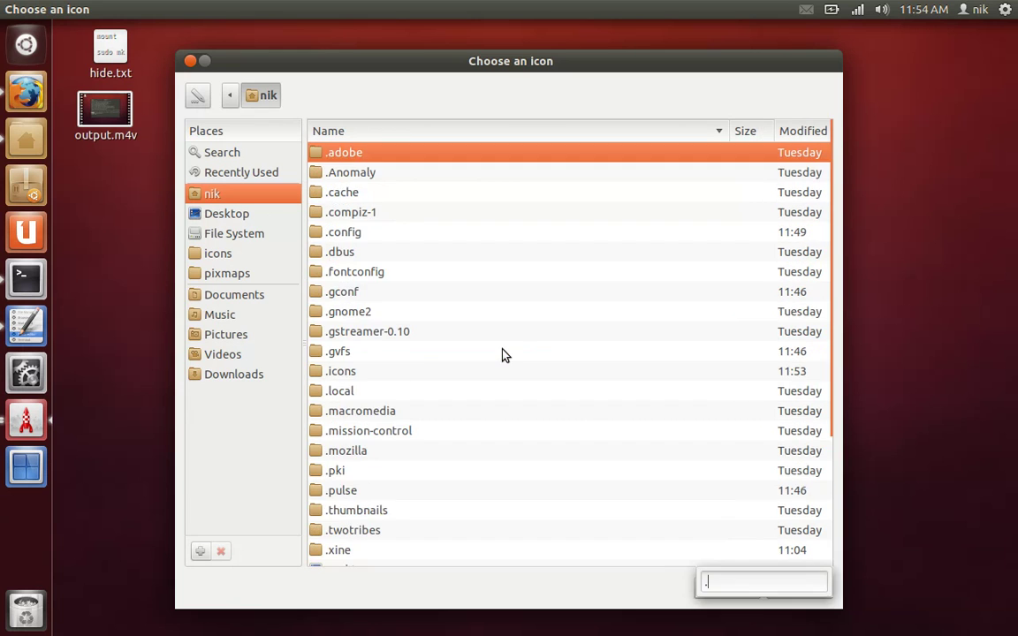
pyautogui.write('ic')
pyautogui.press('Return')
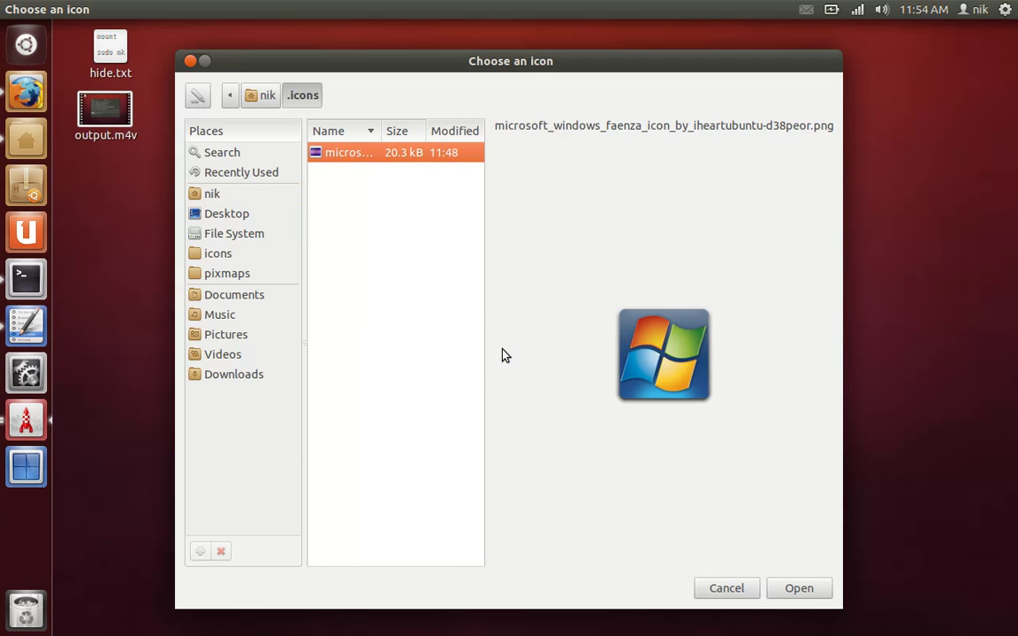
pyautogui.click(808, 596)
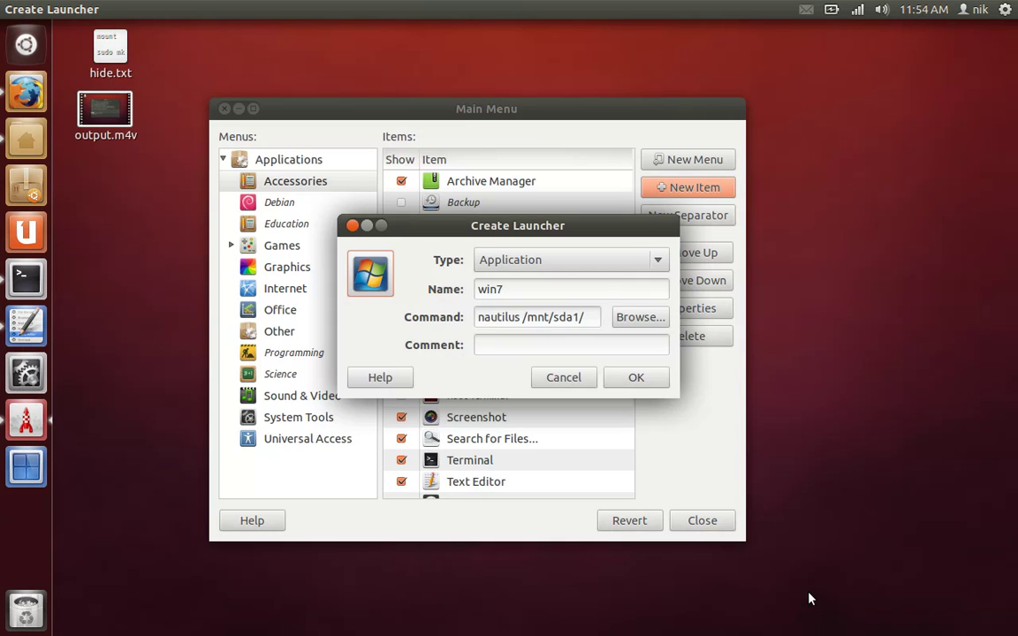
pyautogui.click(641, 382)
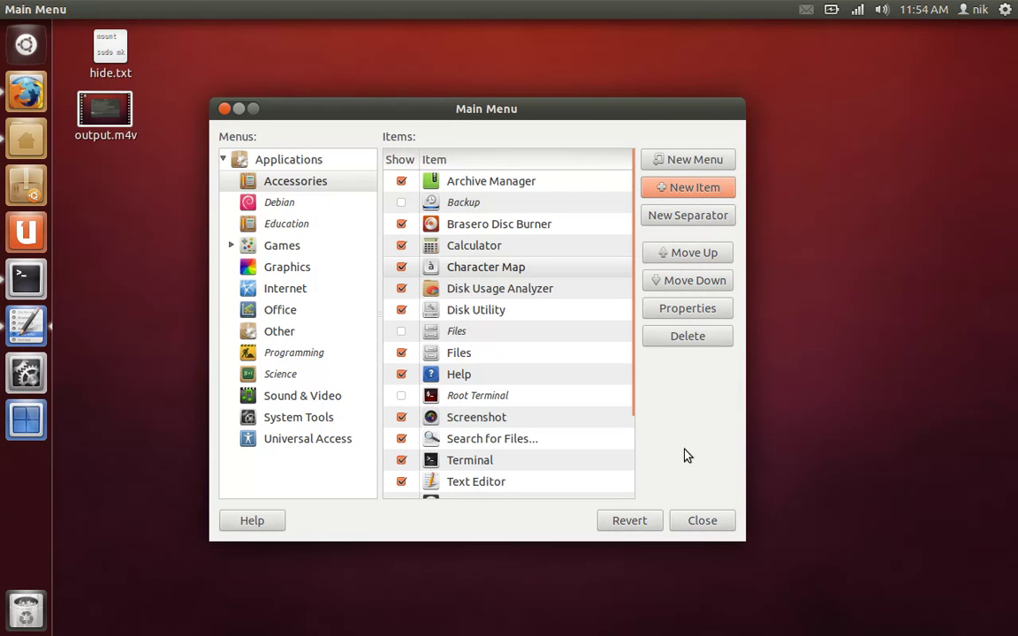
# Step: Close the menu editor, search 'win' in the Dash, launch win7, and centre the sda1 window
pyautogui.click(716, 522)
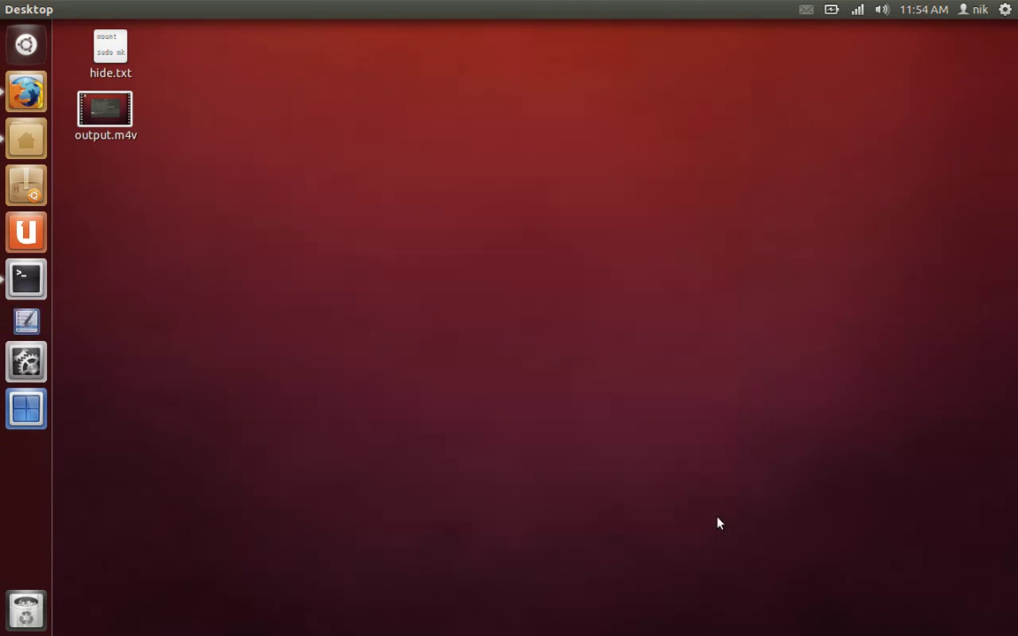
pyautogui.press('super')
pyautogui.write('win')
pyautogui.press('BackSpace')
pyautogui.press('BackSpace')
pyautogui.press('BackSpace')
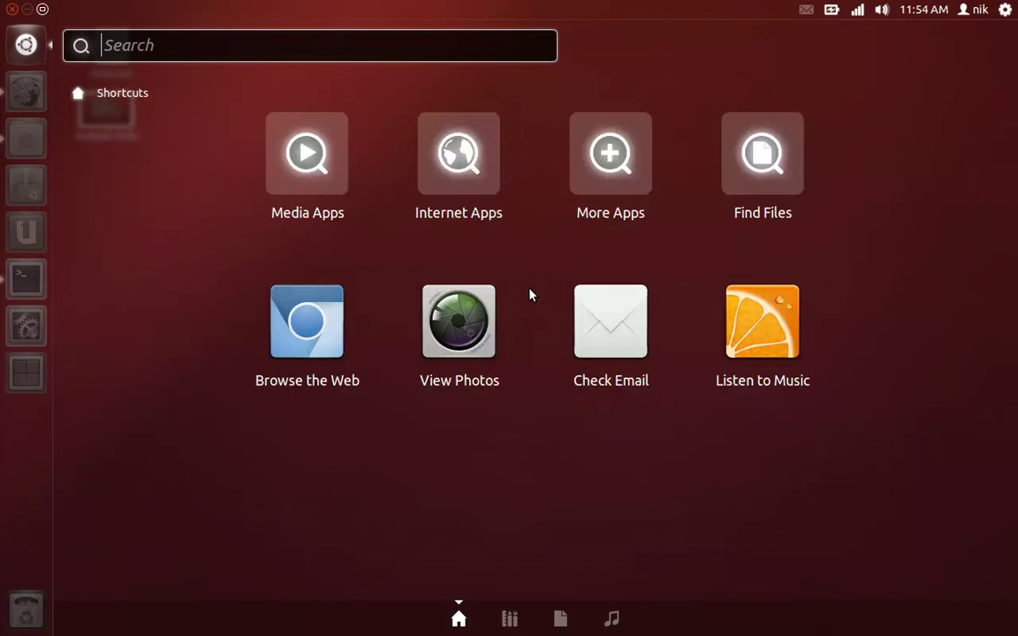
pyautogui.write('win')
pyautogui.click(123, 125)
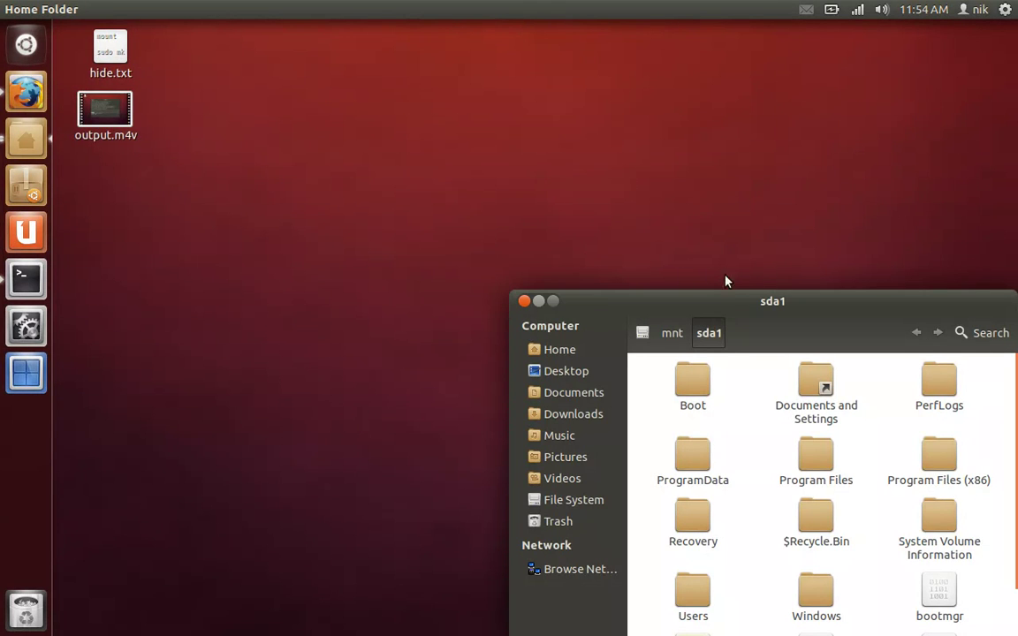
pyautogui.moveTo(746, 298); pyautogui.dragTo(469, 109)
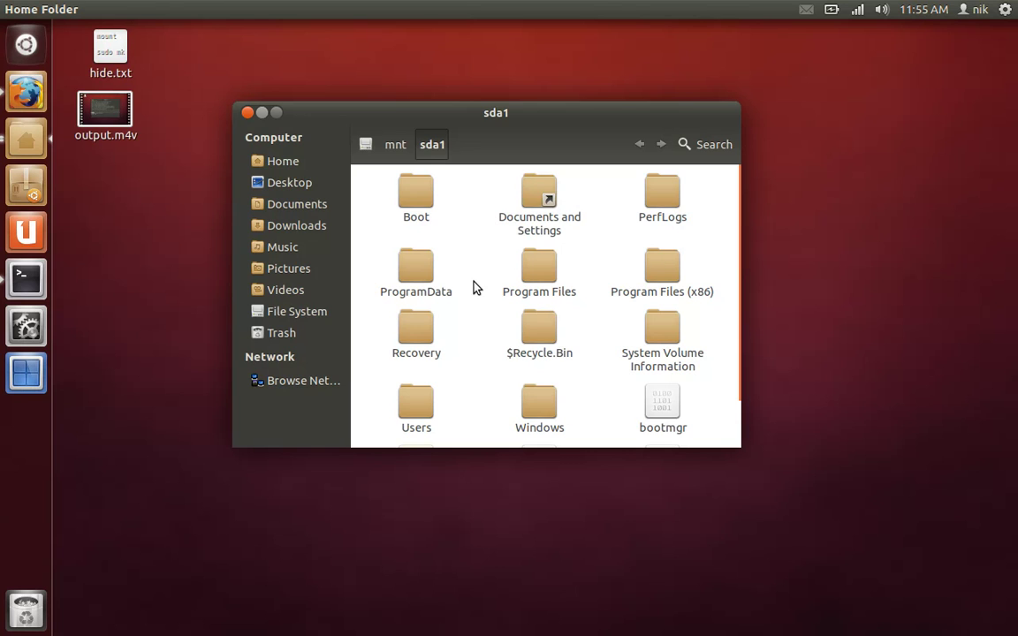
# Step: From Users and the profile folder, create a desktop link to Documents and cut it
pyautogui.doubleClick(422, 419)
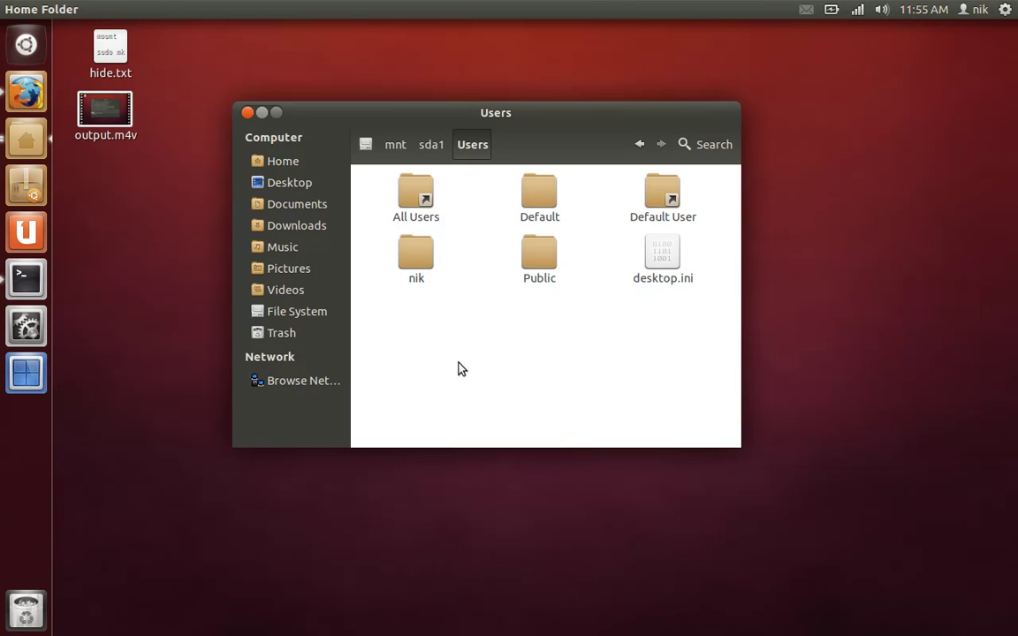
pyautogui.doubleClick(419, 264)
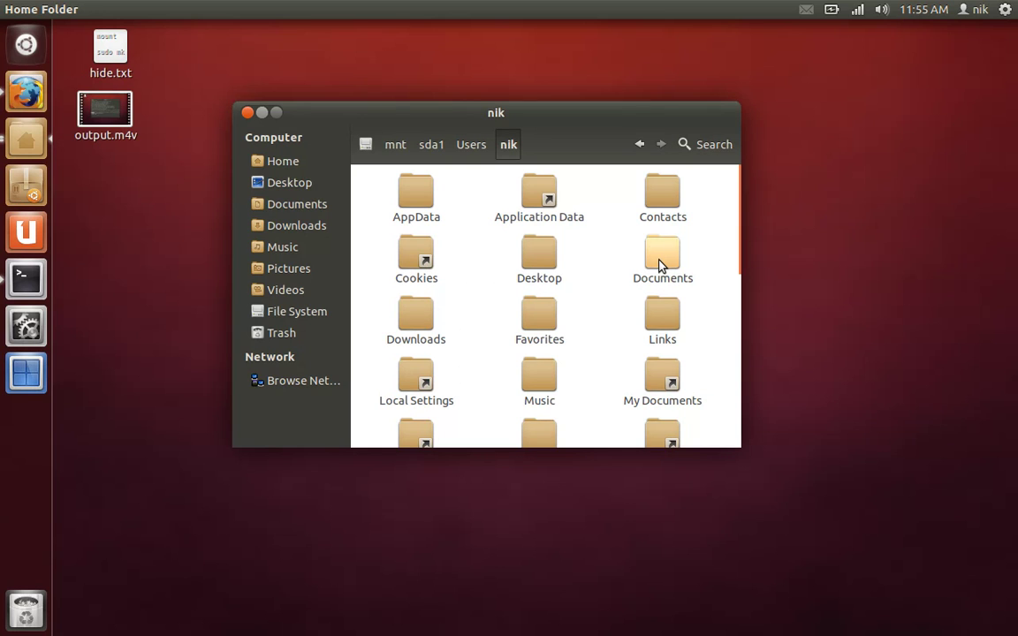
pyautogui.moveTo(658, 265); pyautogui.dragTo(806, 253)
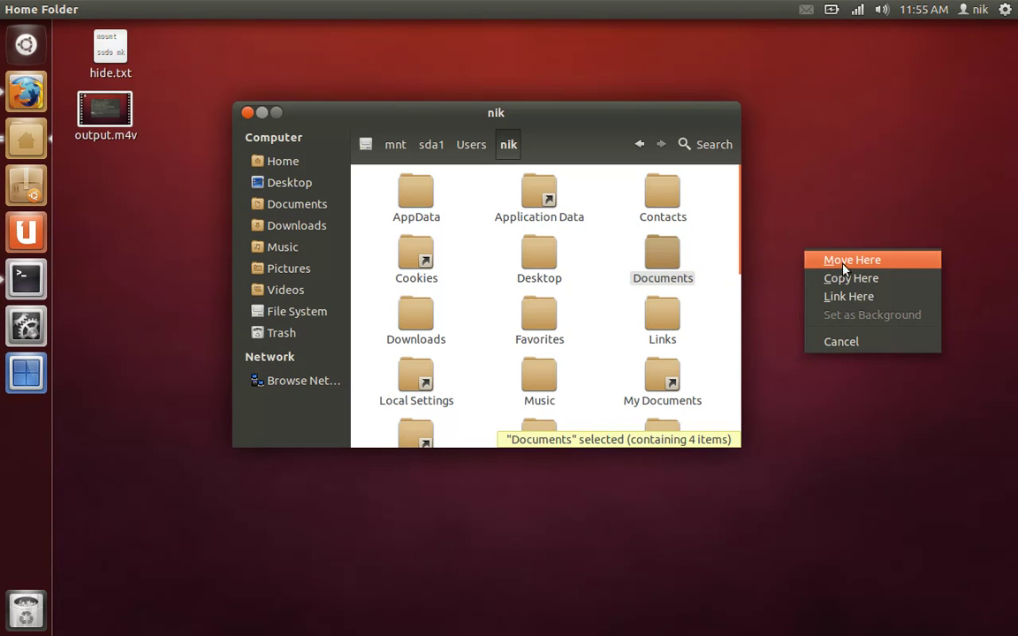
pyautogui.click(874, 296)
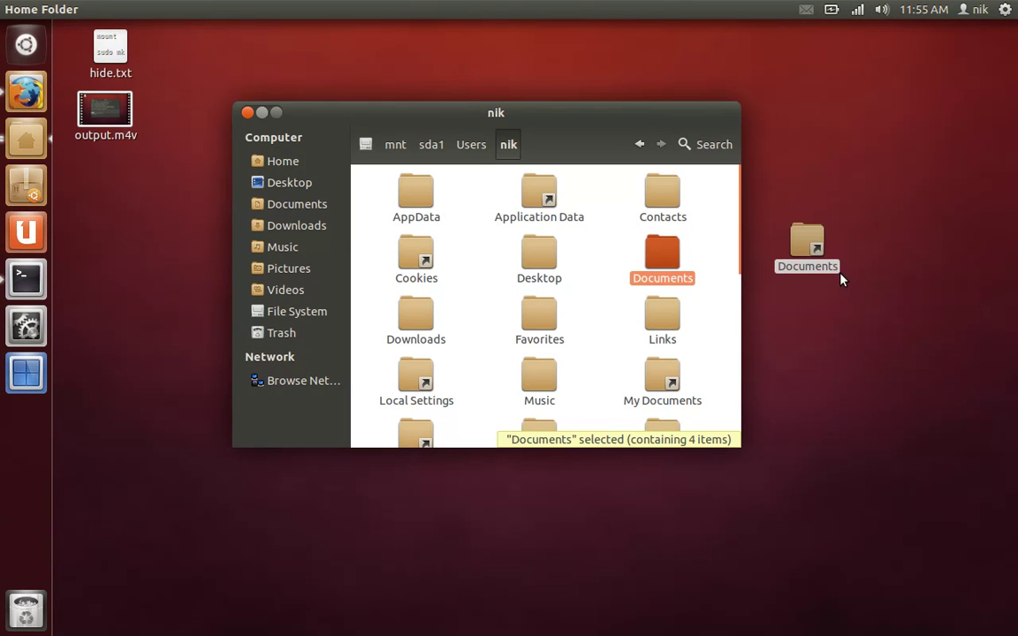
pyautogui.rightClick(810, 244)
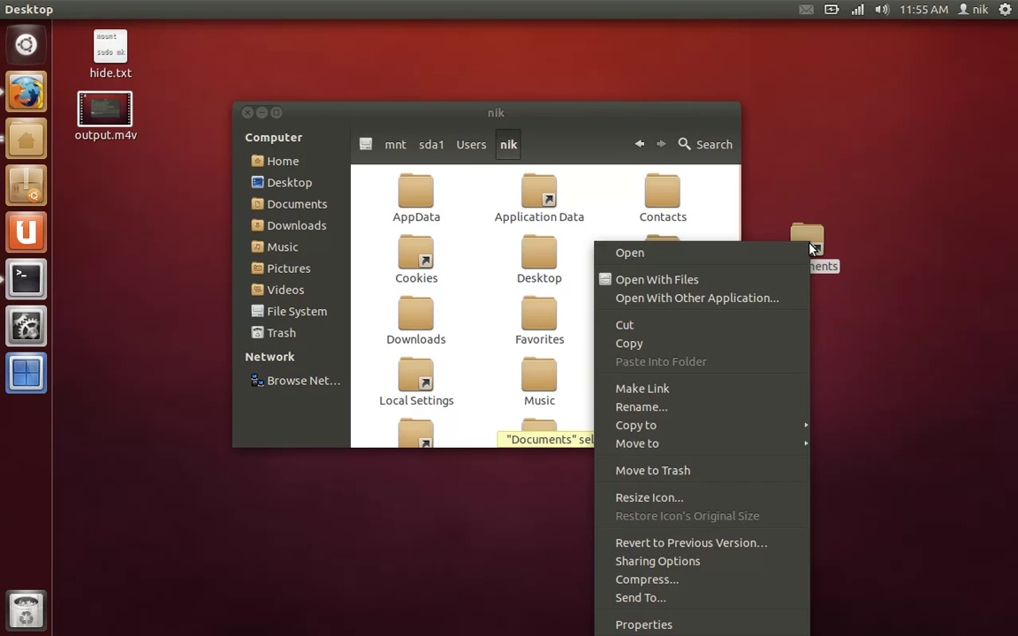
pyautogui.click(766, 326)
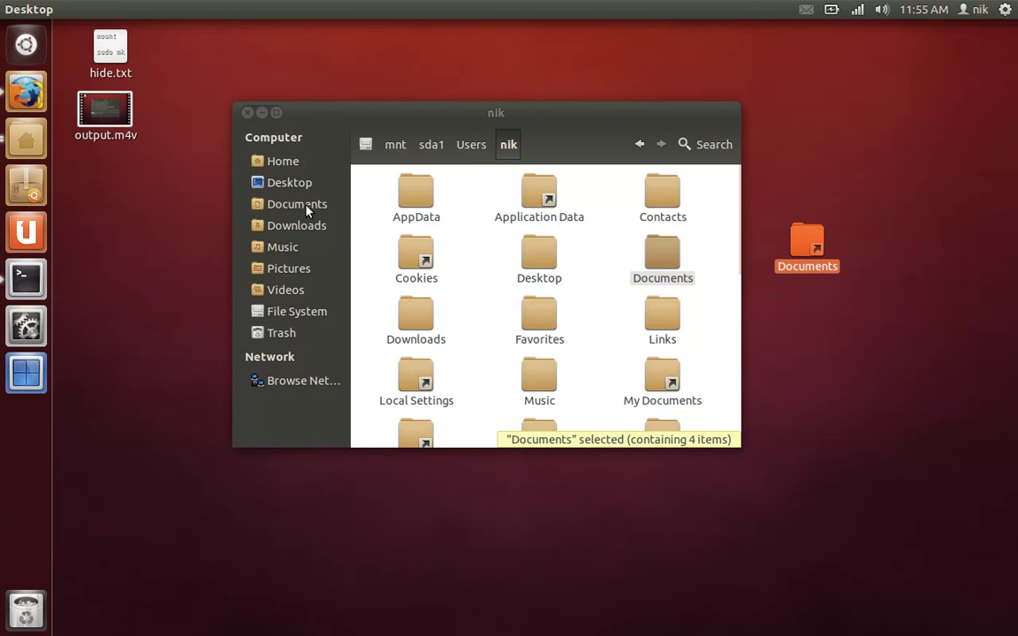
# Step: Paste the link into Home's Documents, check that it opens, and minimise the window
pyautogui.click(275, 205)
pyautogui.rightClick(480, 242)
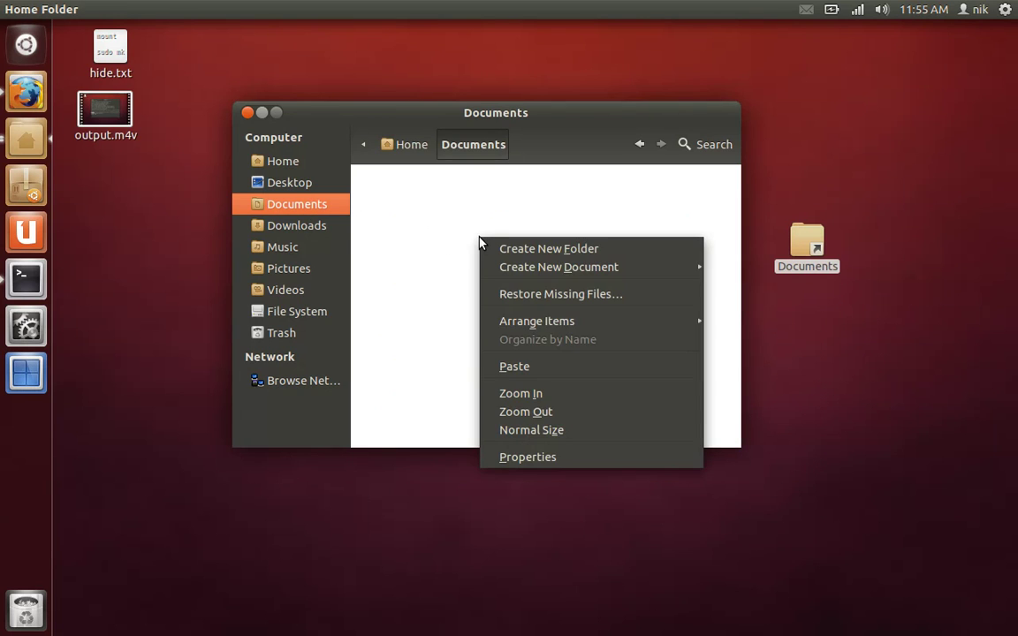
pyautogui.click(552, 378)
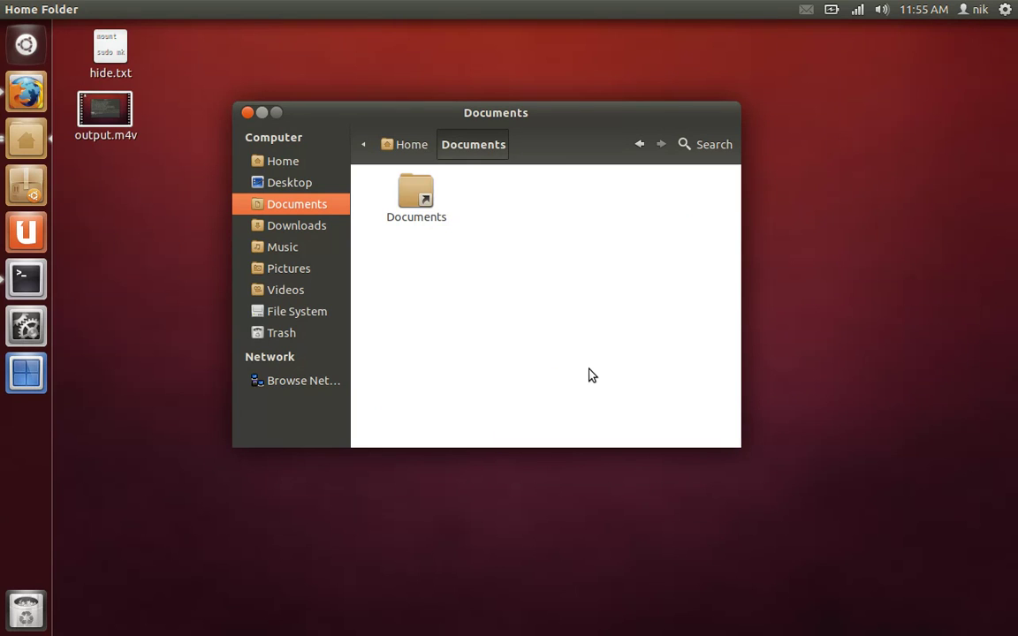
pyautogui.doubleClick(417, 213)
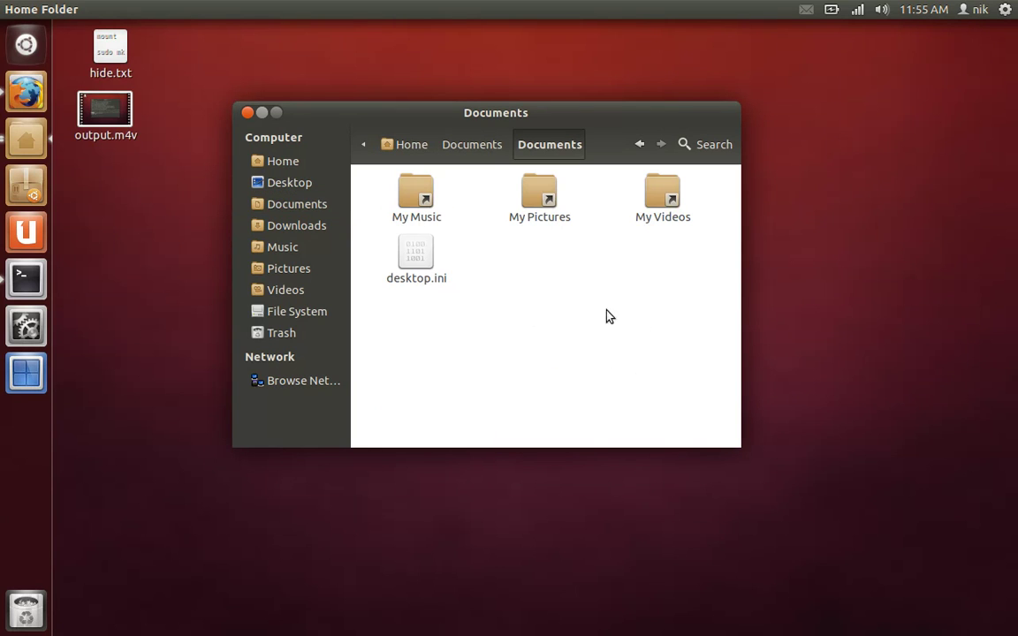
pyautogui.click(261, 112)
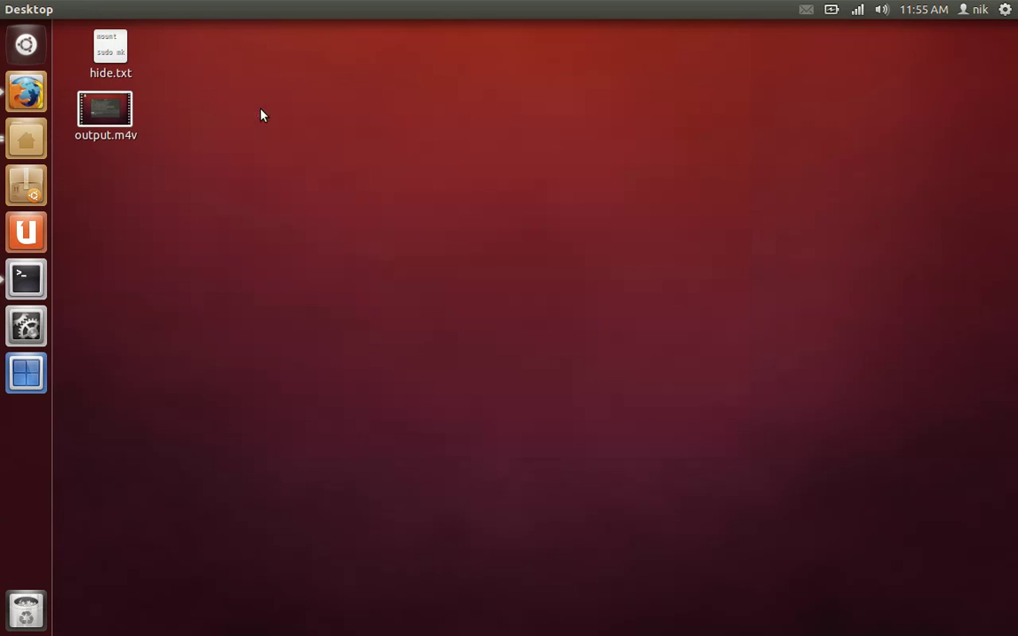
# Step: Restore the minimised Terminal window showing the ffmpeg encoding progress
pyautogui.click(26, 279)
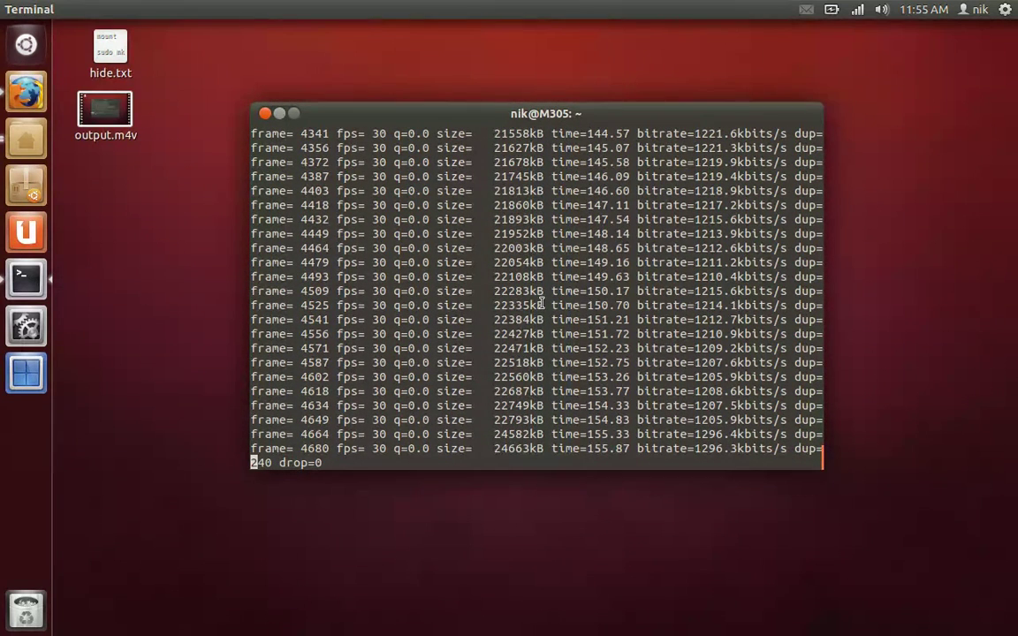